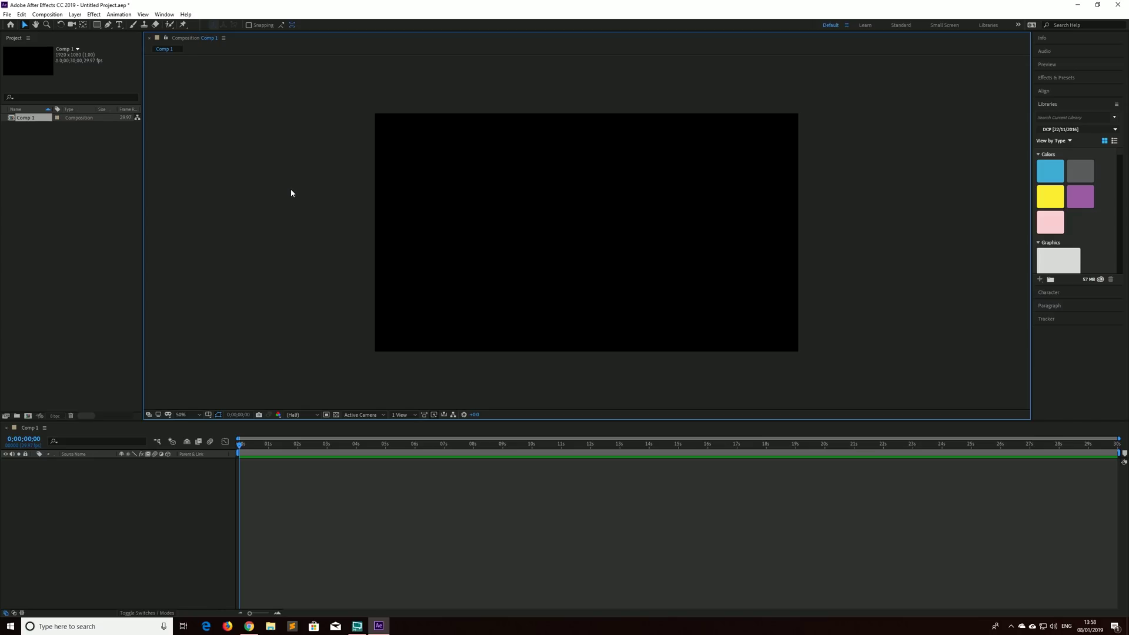
# Rename Comp 1 to 'main'
pyautogui.click(40, 142)
pyautogui.click(25, 118)
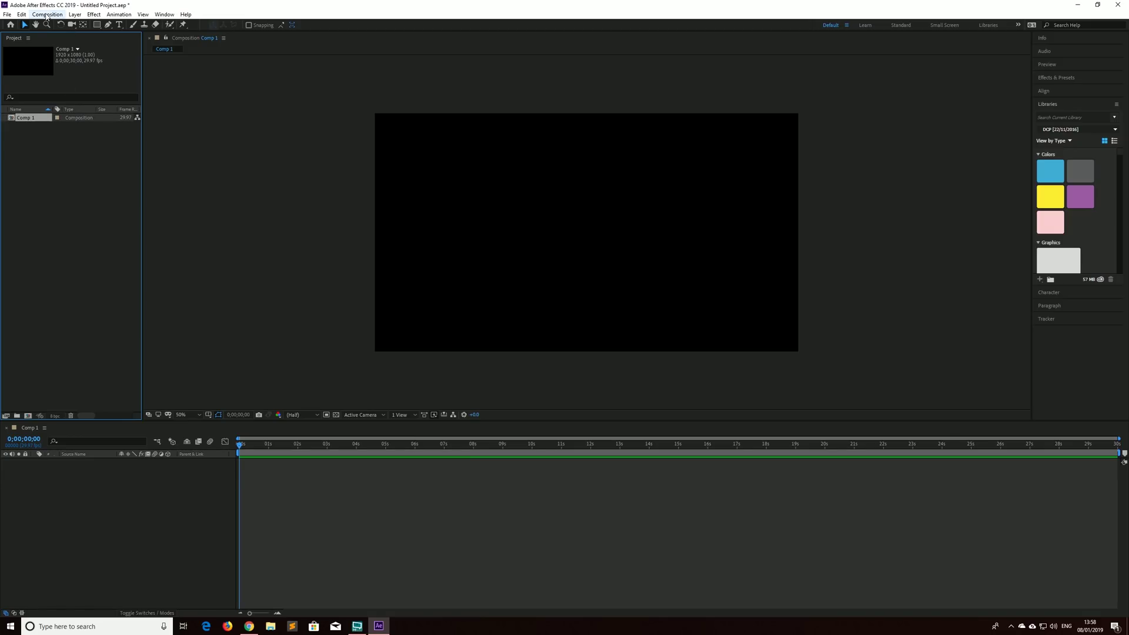
pyautogui.click(46, 14)
pyautogui.click(21, 118)
pyautogui.click(21, 118)
pyautogui.write('main')
pyautogui.press('Return')
# Start a new composition and enter a width of 1000 px
pyautogui.click(52, 14)
pyautogui.click(56, 23)
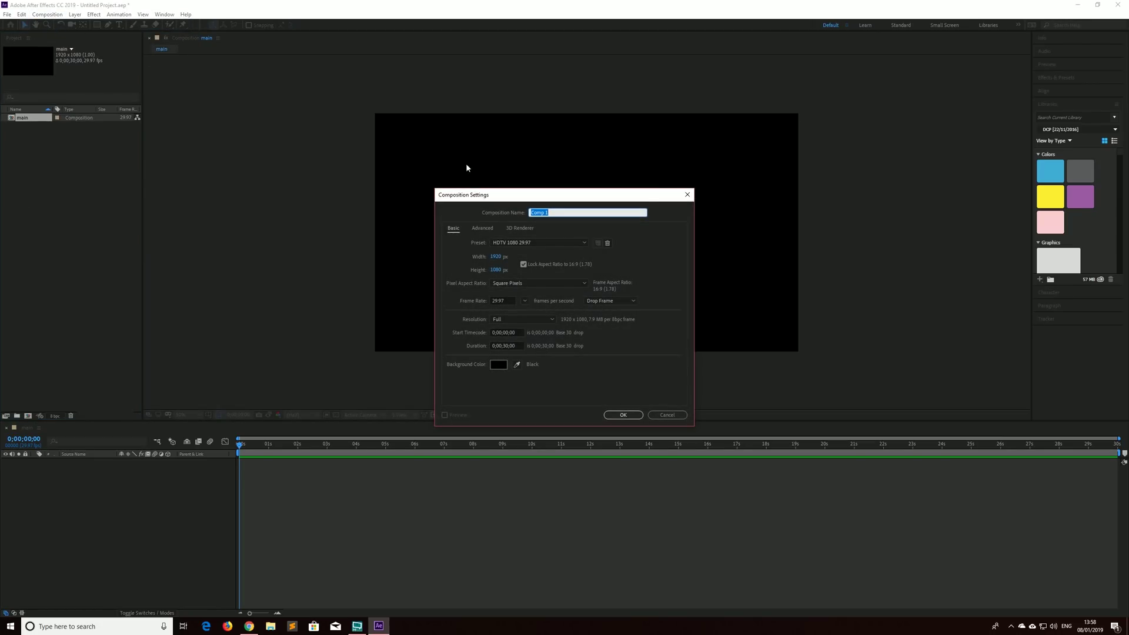
pyautogui.moveTo(491, 195); pyautogui.dragTo(365, 127)
pyautogui.click(368, 190)
pyautogui.write('1000')
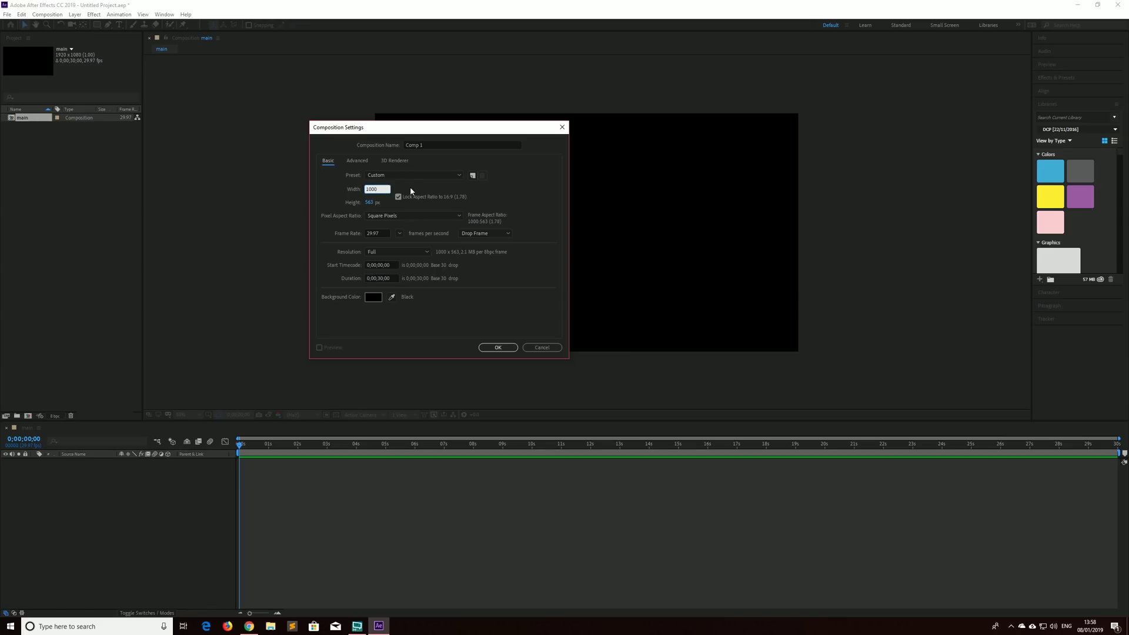
# Set the height to 1000 px, name the composition 'A', and create it
pyautogui.click(372, 202)
pyautogui.write('1000')
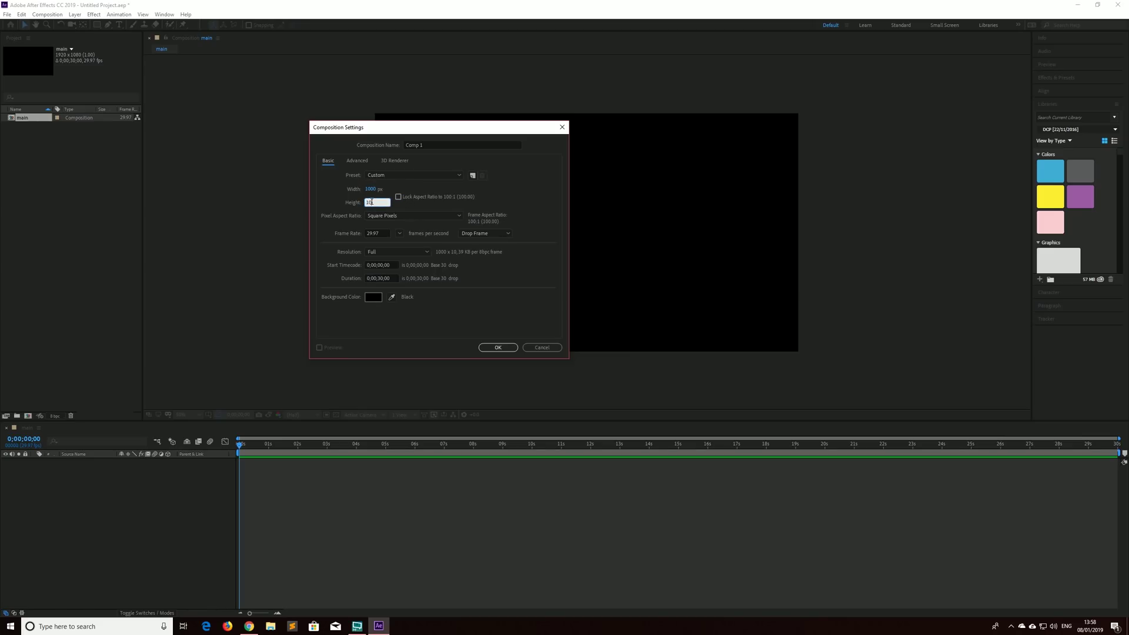
pyautogui.click(339, 192)
pyautogui.click(395, 145)
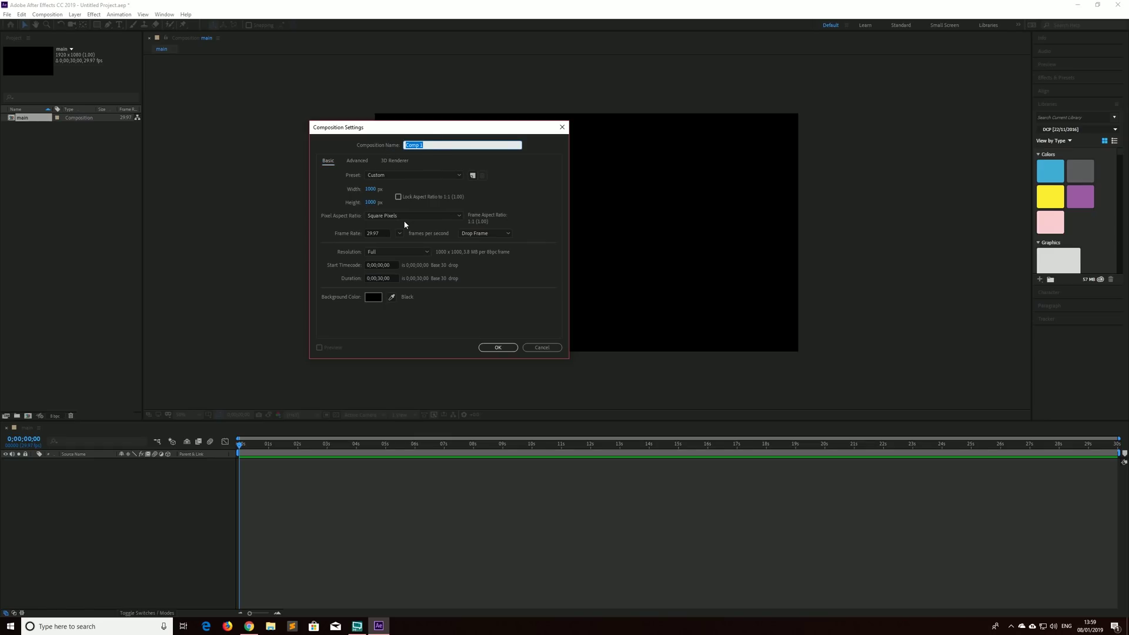
pyautogui.write('A')
pyautogui.click(498, 347)
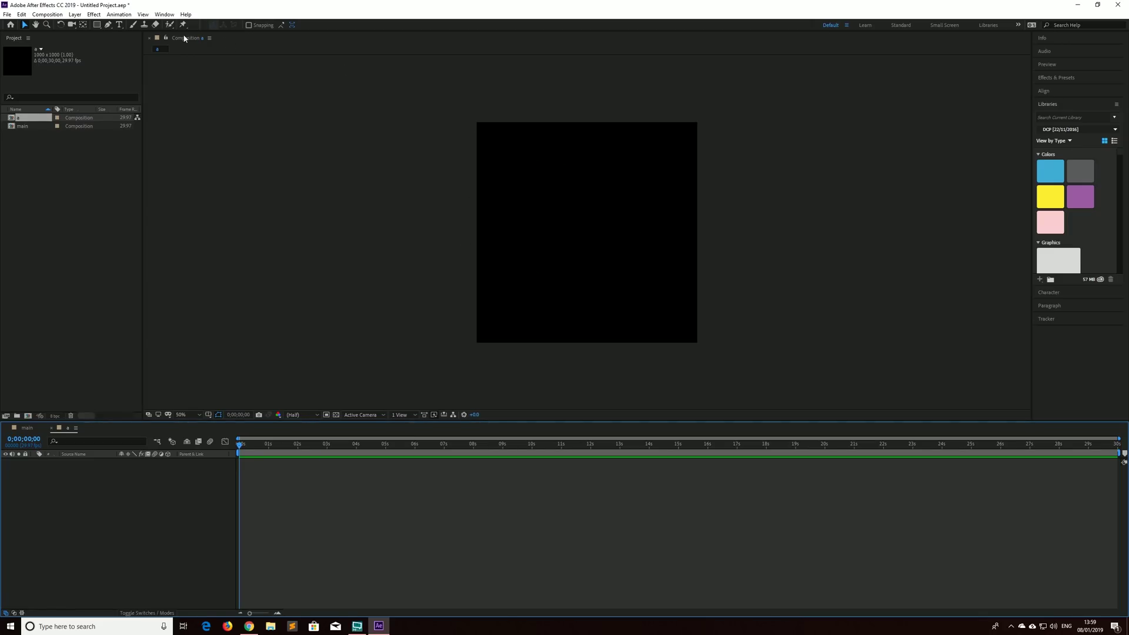
# Add a full-size solid coloured with the sampled yellow library swatch to composition a
pyautogui.click(75, 14)
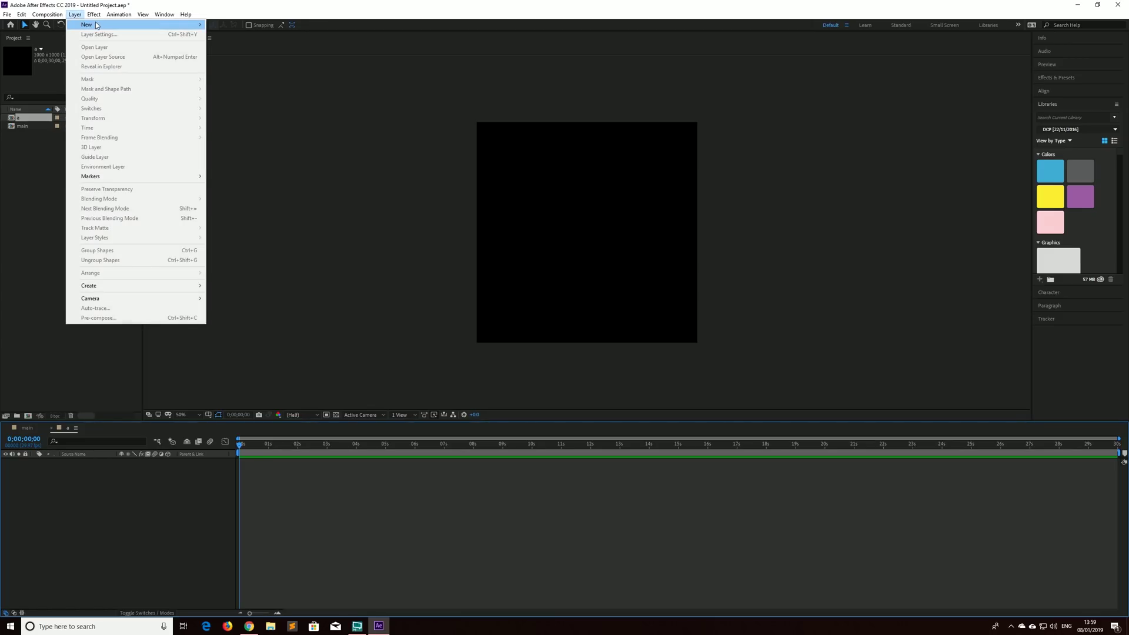
pyautogui.moveTo(96, 24)
pyautogui.click(238, 35)
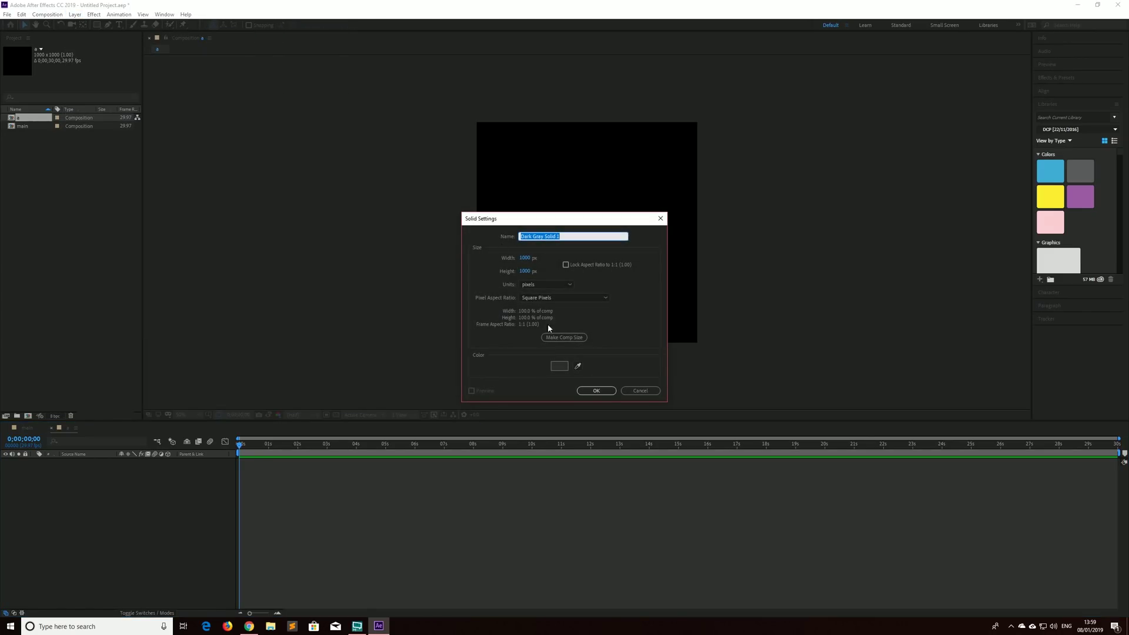
pyautogui.click(578, 366)
pyautogui.click(1047, 191)
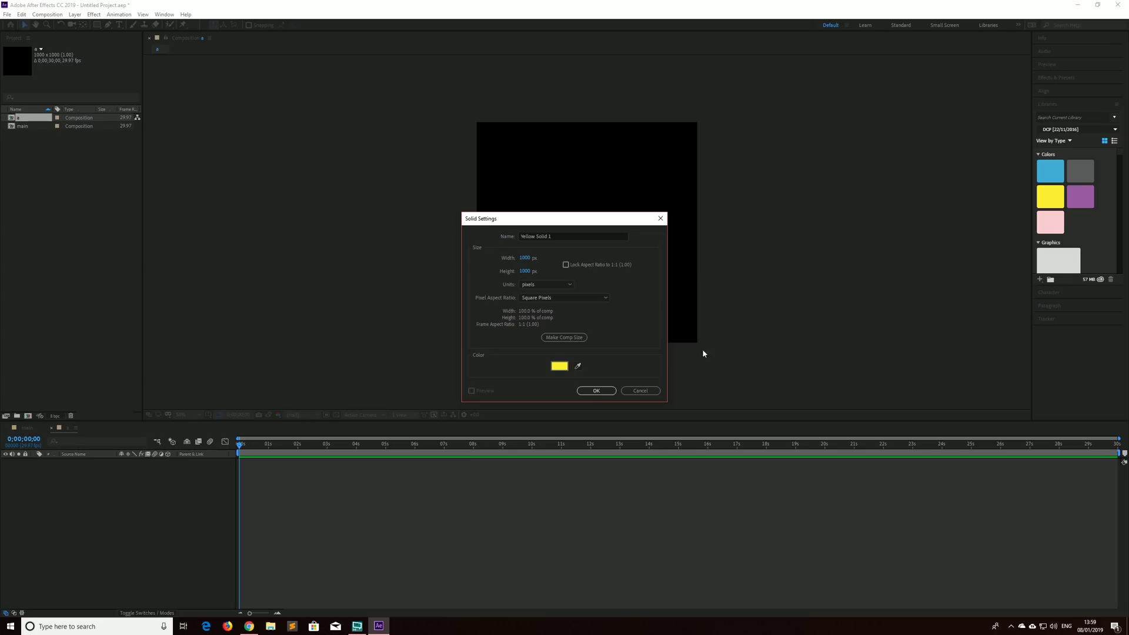
pyautogui.click(597, 391)
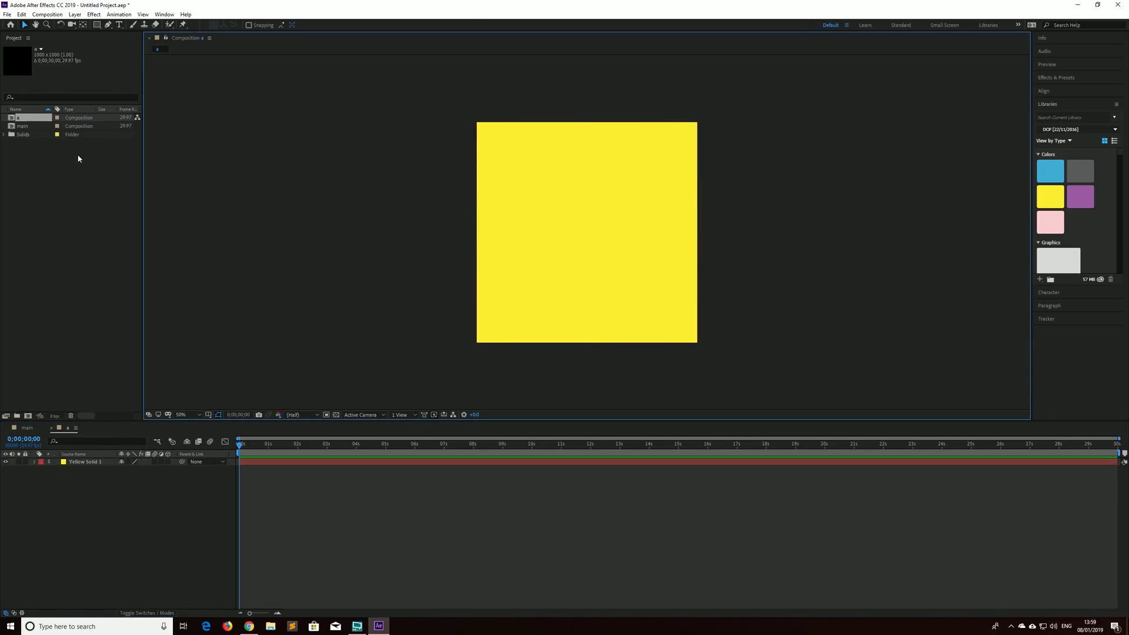
pyautogui.click(45, 163)
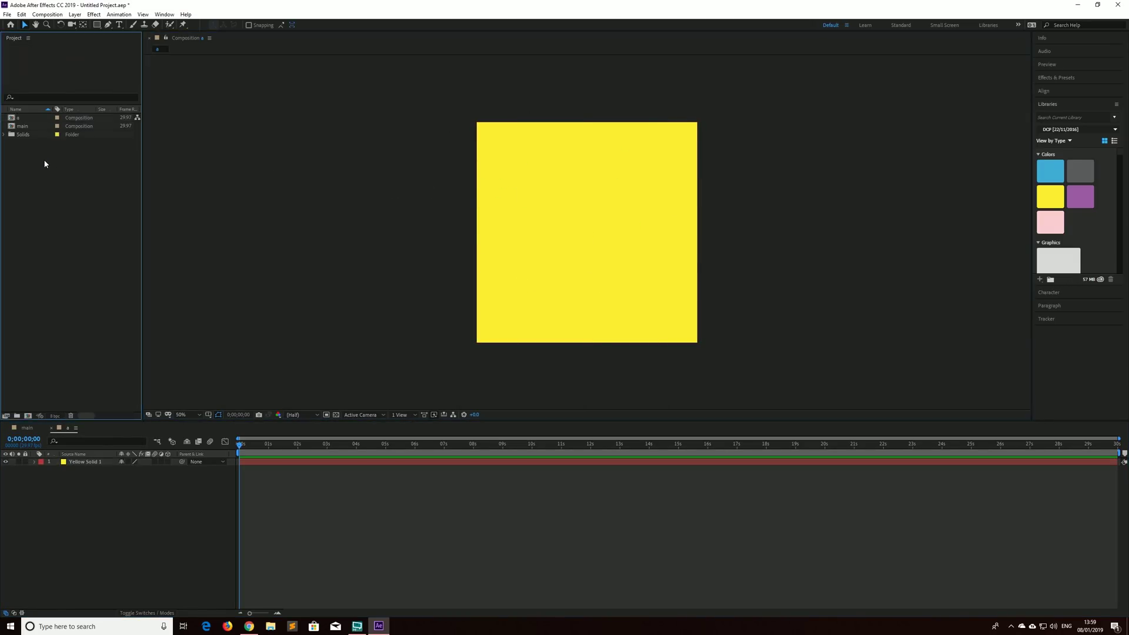
pyautogui.click(24, 118)
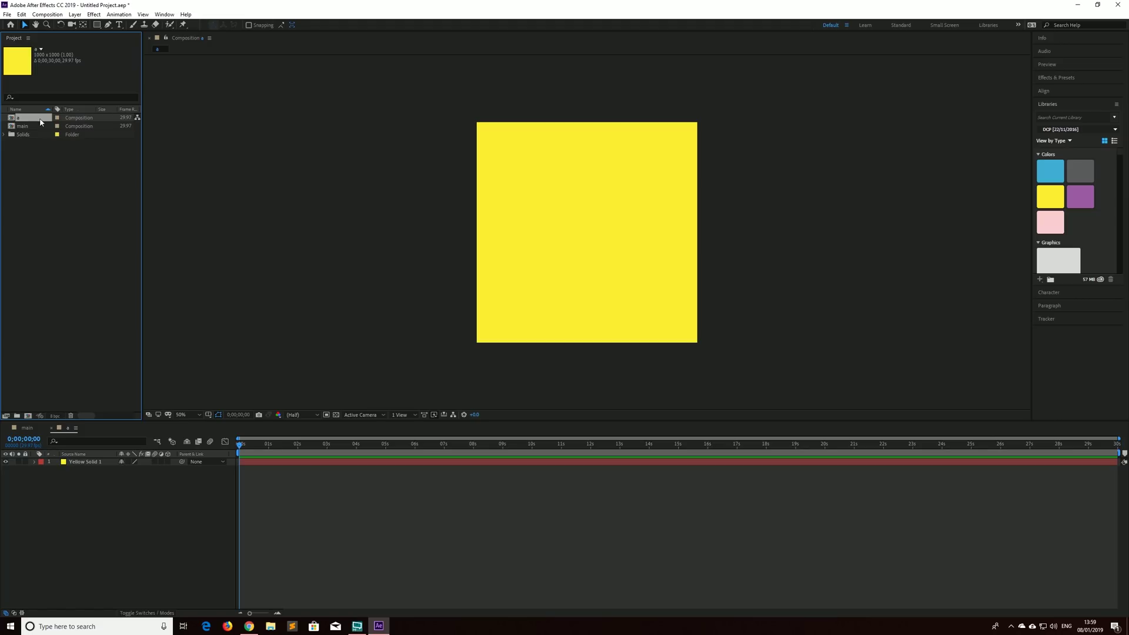
# Duplicate composition a three times, naming the copies b, c and d
pyautogui.hotkey('ctrl', 'd')
pyautogui.press('Return')
pyautogui.write('b')
pyautogui.press('Return')
pyautogui.hotkey('ctrl', 'd')
pyautogui.press('Return')
pyautogui.write('c')
pyautogui.press('Return')
pyautogui.hotkey('ctrl', 'd')
pyautogui.press('Return')
pyautogui.write('d')
pyautogui.press('Return')
# Make two more duplicates named e and f
pyautogui.hotkey('ctrl', 'd')
pyautogui.press('Return')
pyautogui.write('e')
pyautogui.press('Return')
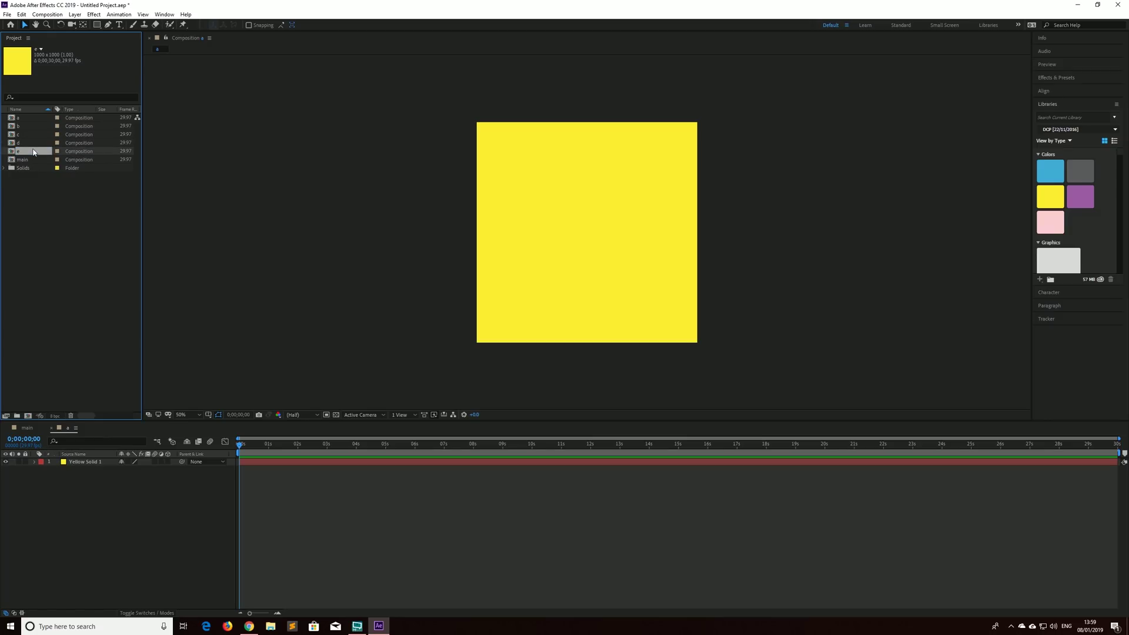
pyautogui.hotkey('ctrl', 'f')
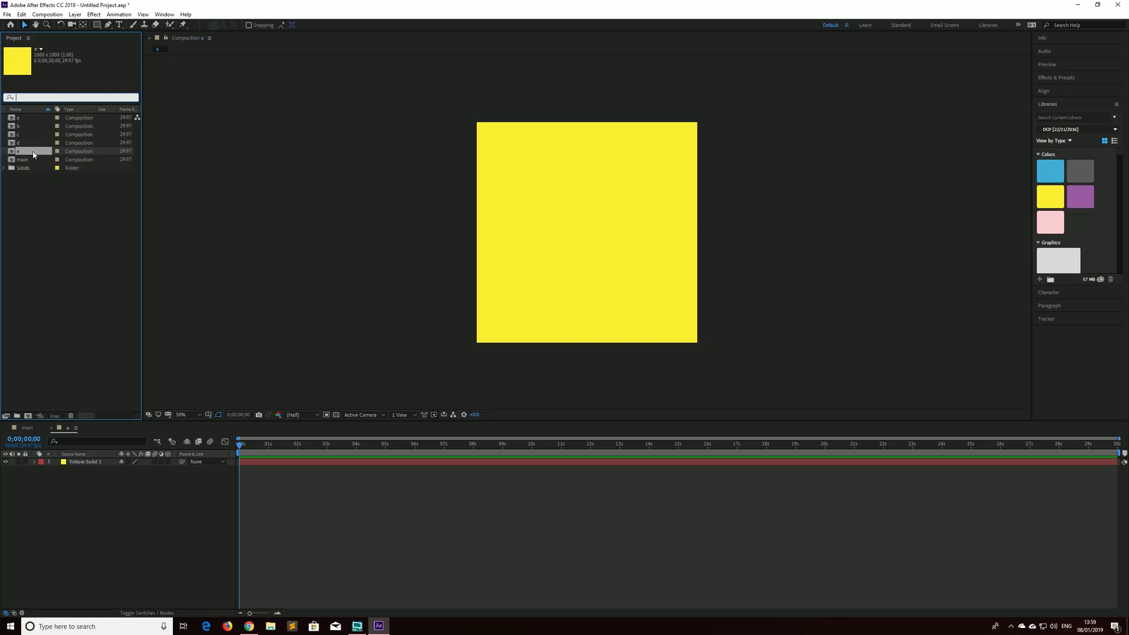
pyautogui.press('Escape')
pyautogui.click(23, 154)
pyautogui.hotkey('ctrl', 'd')
pyautogui.press('Return')
pyautogui.write('f')
pyautogui.press('Return')
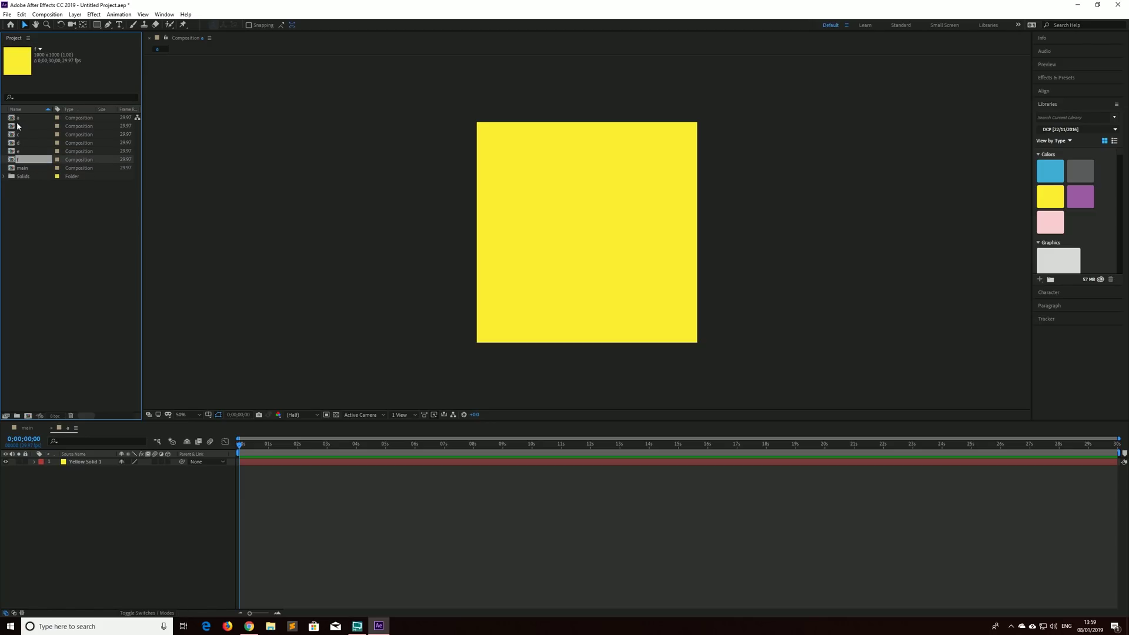
# Select compositions a through f and drag them toward the timeline
pyautogui.click(19, 133)
pyautogui.click(20, 119)
pyautogui.keyDown('shift'); pyautogui.click(22, 157); pyautogui.keyUp('shift')
pyautogui.rightClick(18, 119)
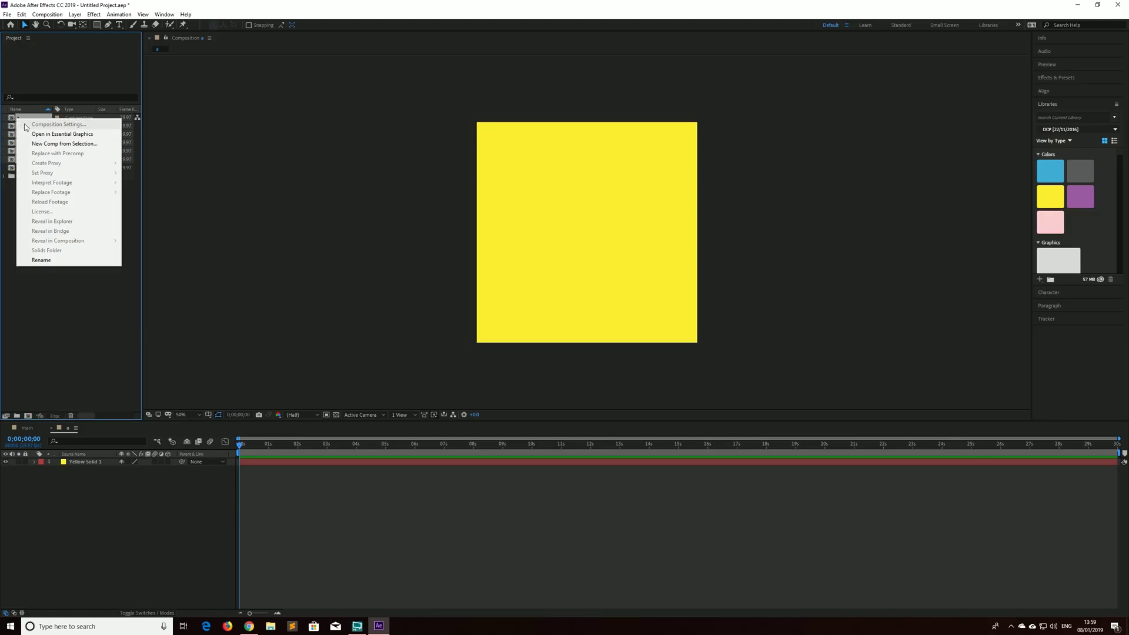
pyautogui.press('Escape')
pyautogui.moveTo(20, 121); pyautogui.dragTo(48, 169)
# Open compositions a–f and apply a Fill effect to the solid in composition b
pyautogui.doubleClick(39, 134)
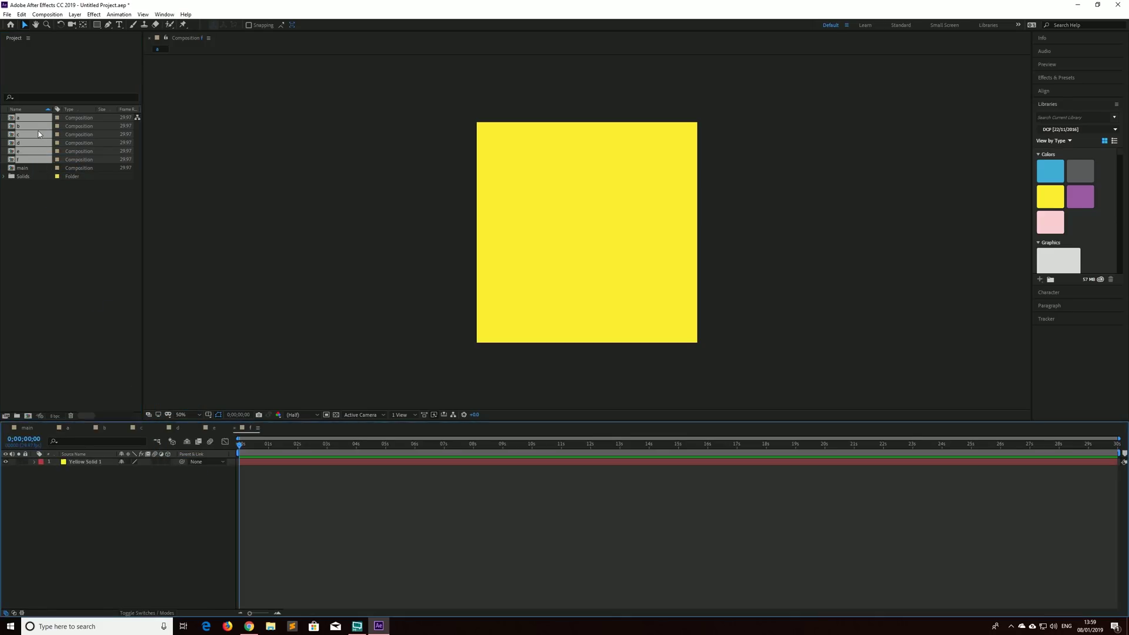
pyautogui.click(98, 427)
pyautogui.click(90, 462)
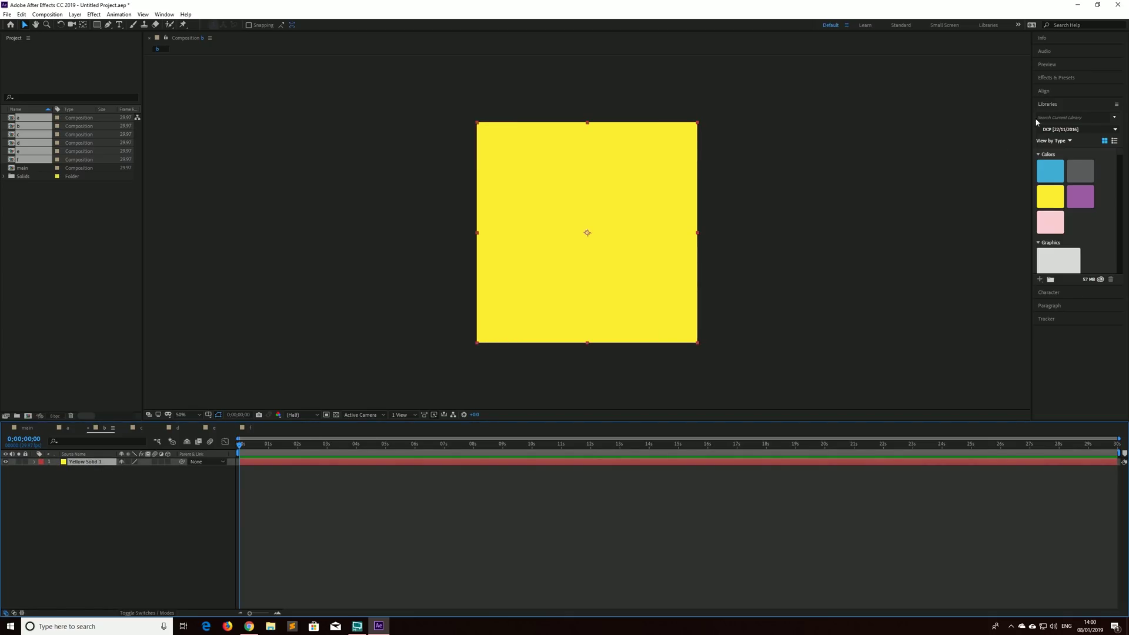
pyautogui.click(1056, 78)
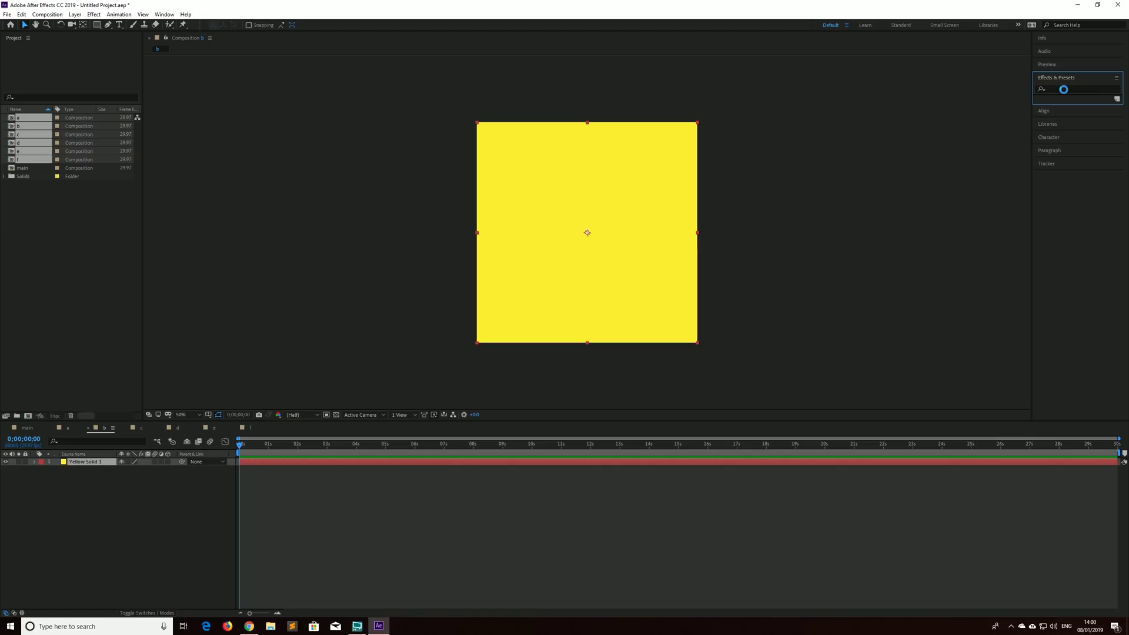
pyautogui.click(1062, 89)
pyautogui.write('fill')
pyautogui.moveTo(1068, 143); pyautogui.dragTo(688, 209)
# Set the Fill colour to dark red and copy the Fill effect
pyautogui.click(83, 79)
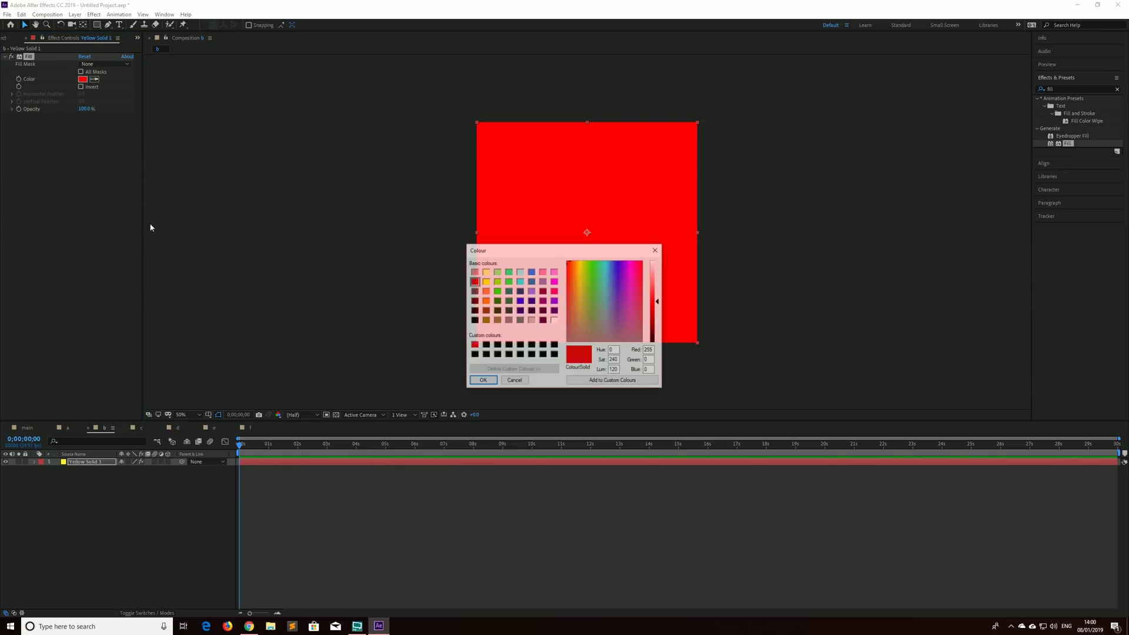
pyautogui.moveTo(658, 302); pyautogui.dragTo(660, 311)
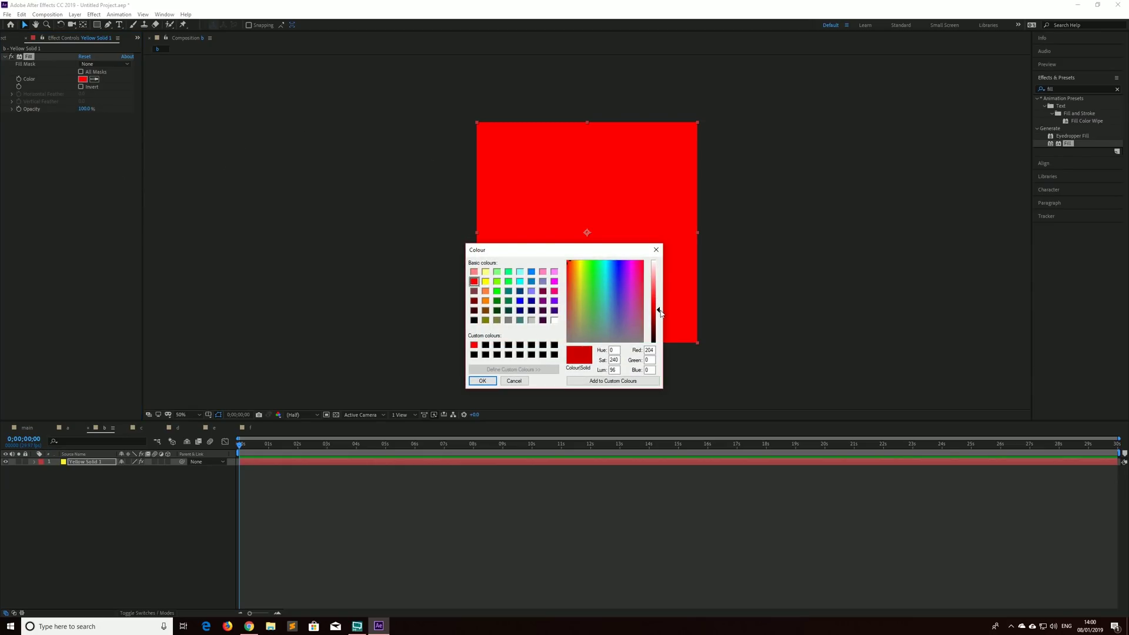
pyautogui.click(483, 381)
pyautogui.click(82, 149)
pyautogui.click(29, 58)
pyautogui.click(141, 428)
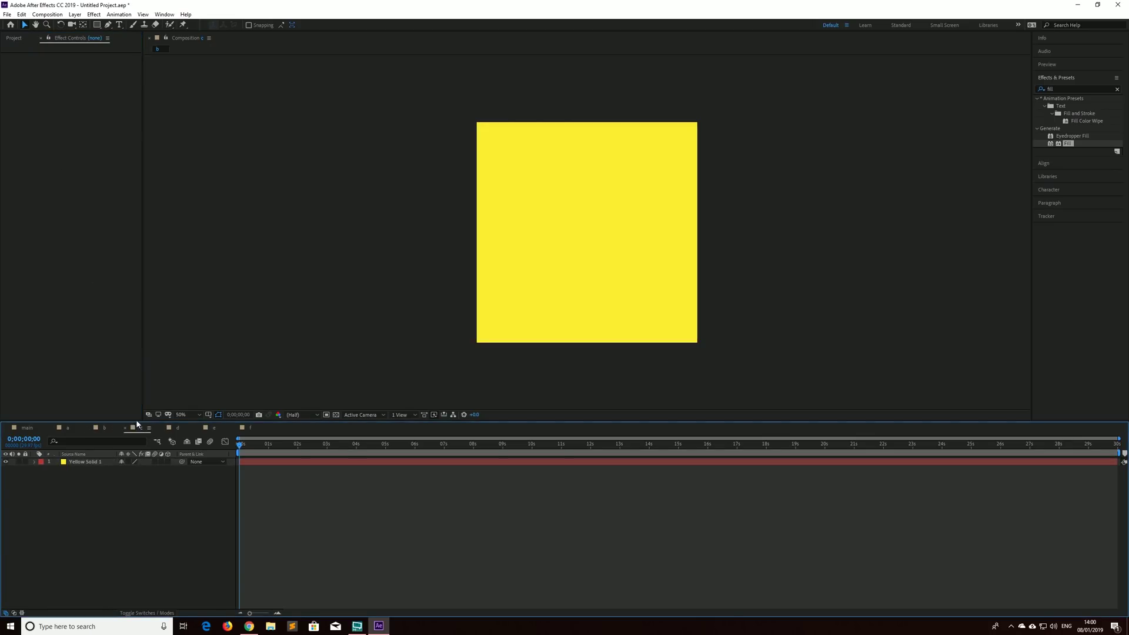
# Paste the Fill effect onto composition c's solid and make it green
pyautogui.click(85, 461)
pyautogui.hotkey('ctrl', 'v')
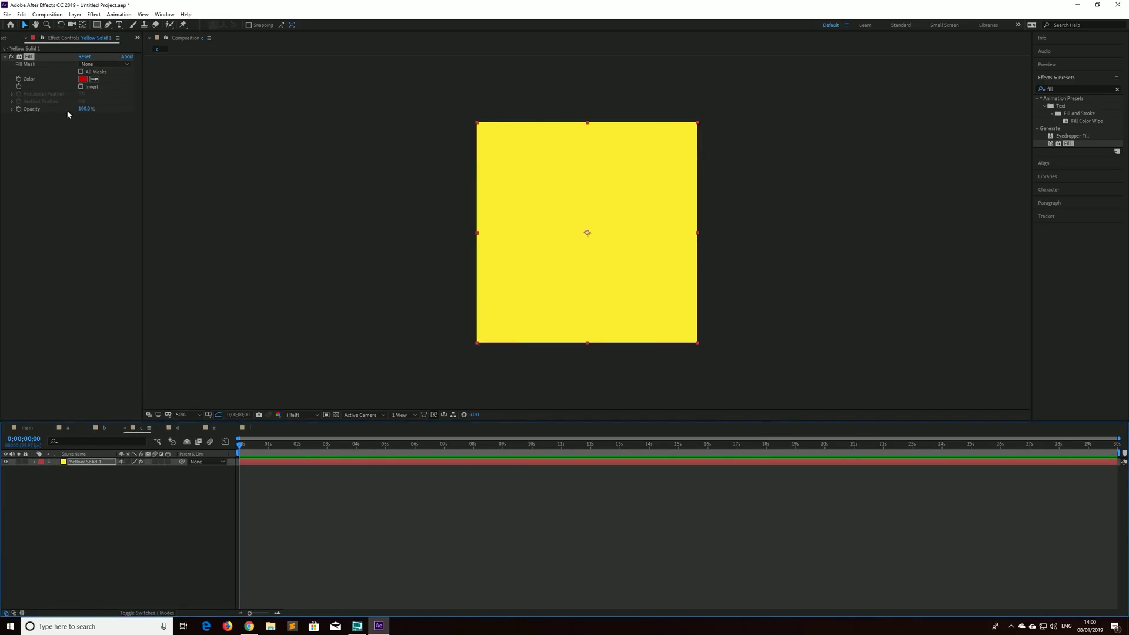
pyautogui.click(82, 79)
pyautogui.click(508, 281)
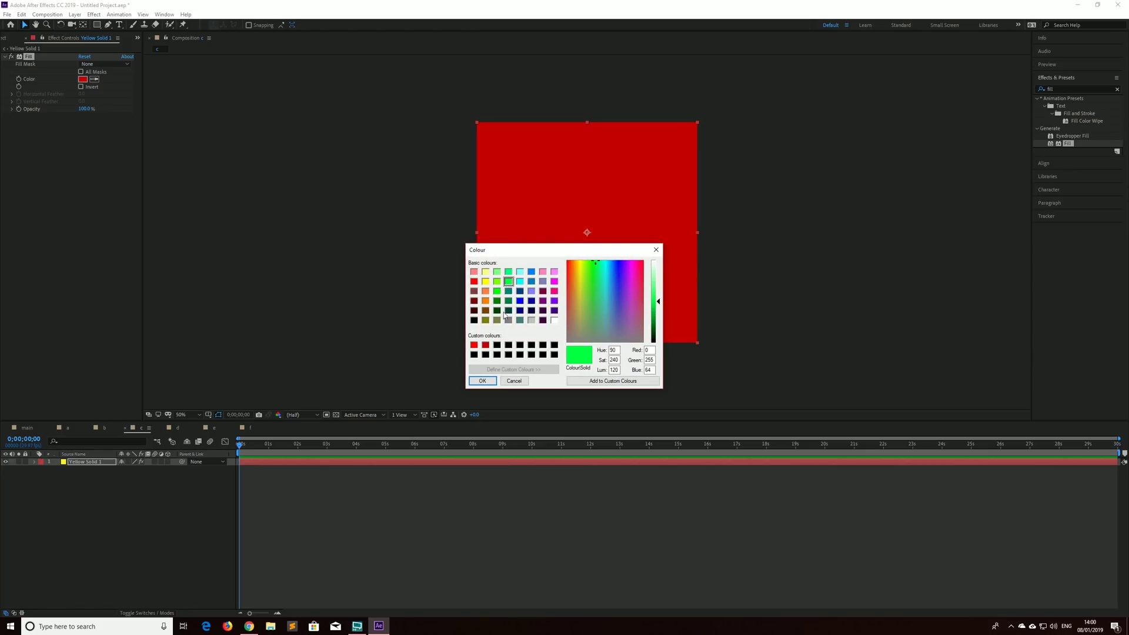
pyautogui.click(482, 381)
# Paste the Fill effect onto composition d's solid and make it lavender
pyautogui.click(177, 428)
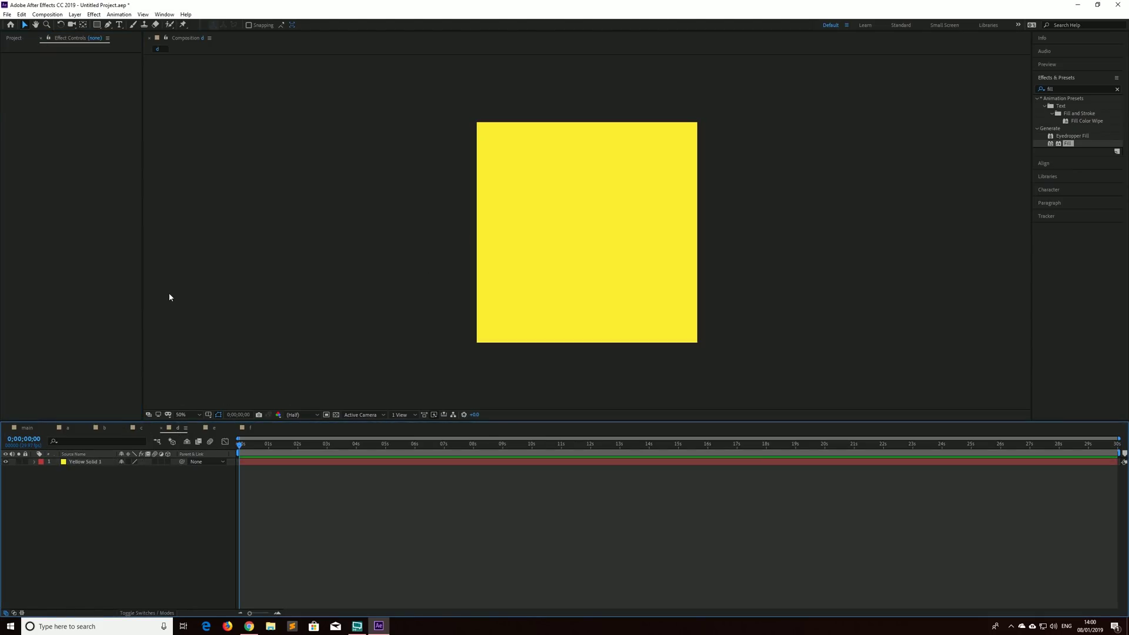
pyautogui.click(85, 461)
pyautogui.hotkey('ctrl', 'v')
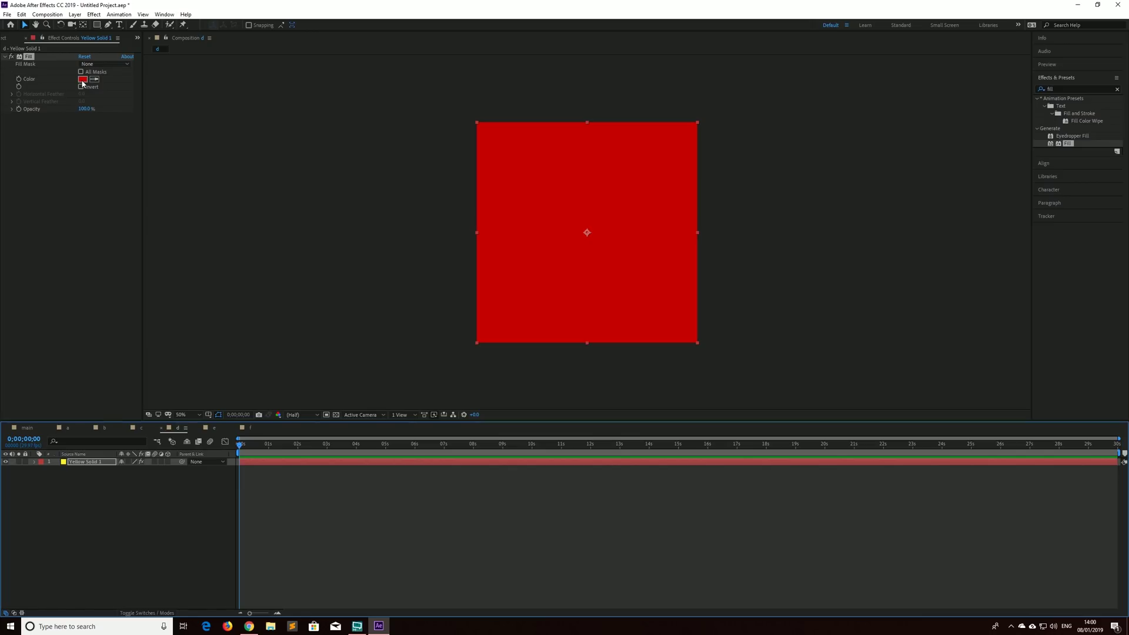
pyautogui.click(83, 79)
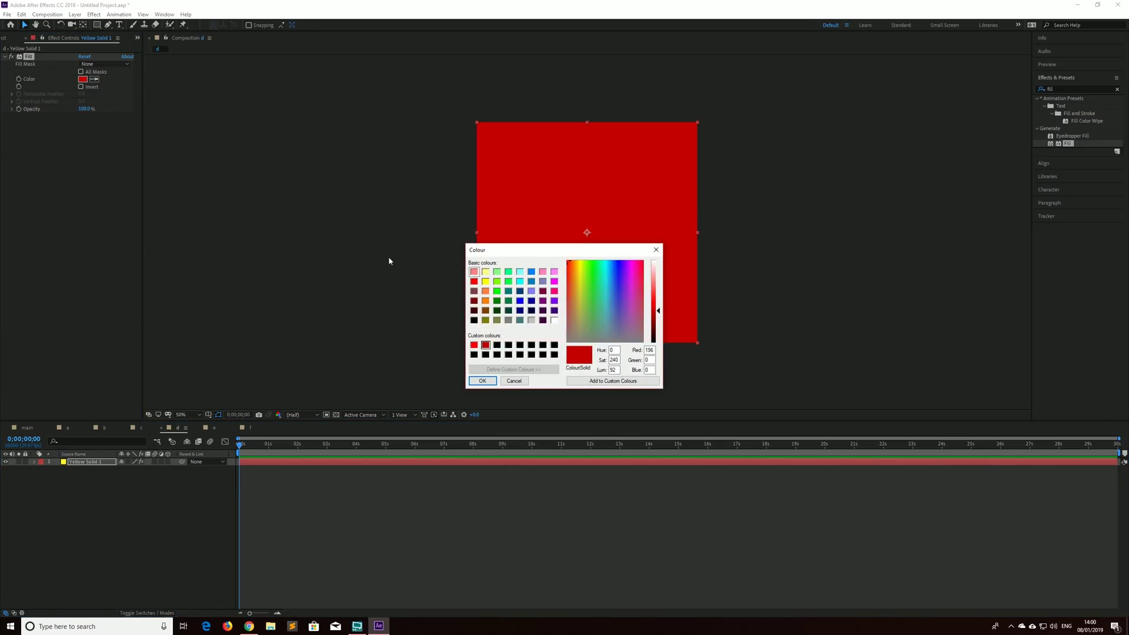
pyautogui.click(543, 282)
pyautogui.click(482, 381)
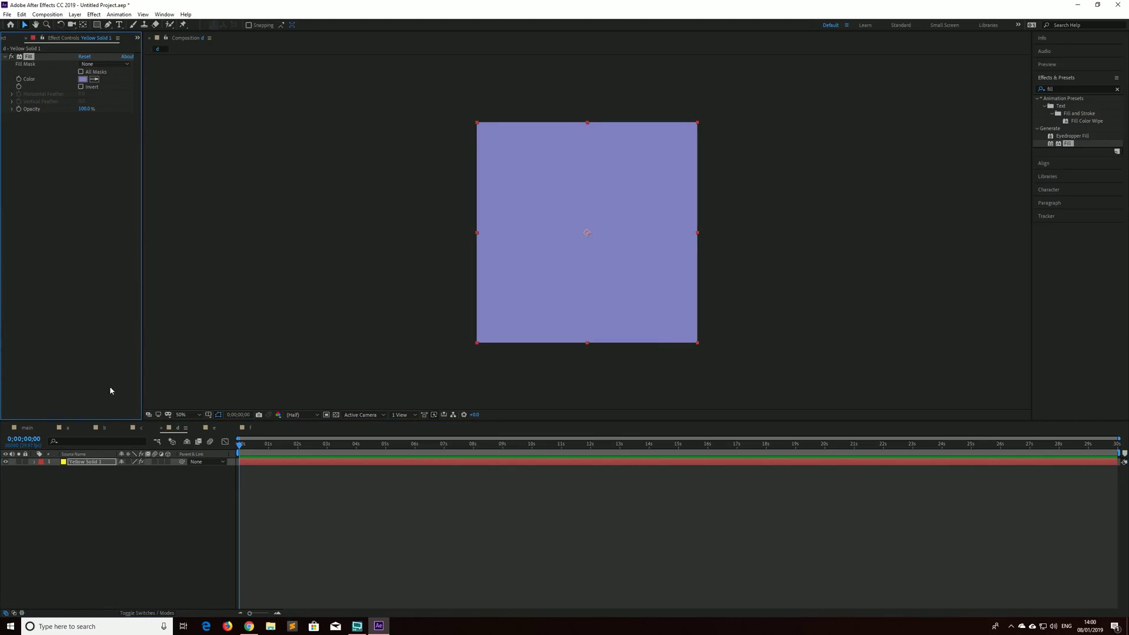
# Apply a pink Fill to the solid in composition e
pyautogui.click(214, 428)
pyautogui.click(85, 462)
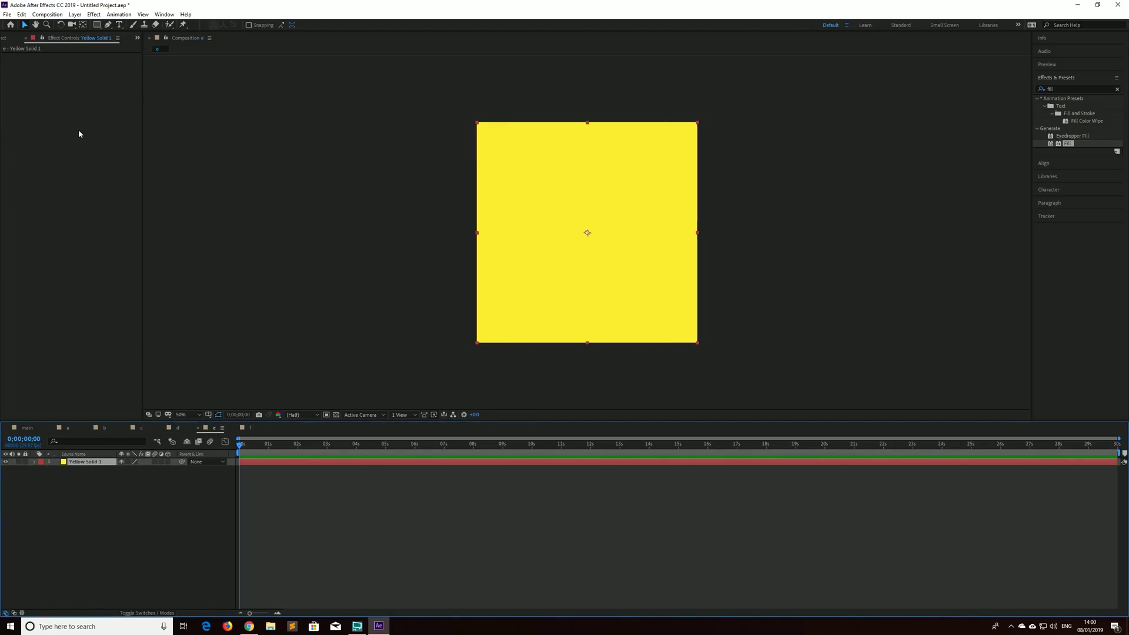
pyautogui.moveTo(140, 140); pyautogui.dragTo(65, 120)
pyautogui.click(83, 79)
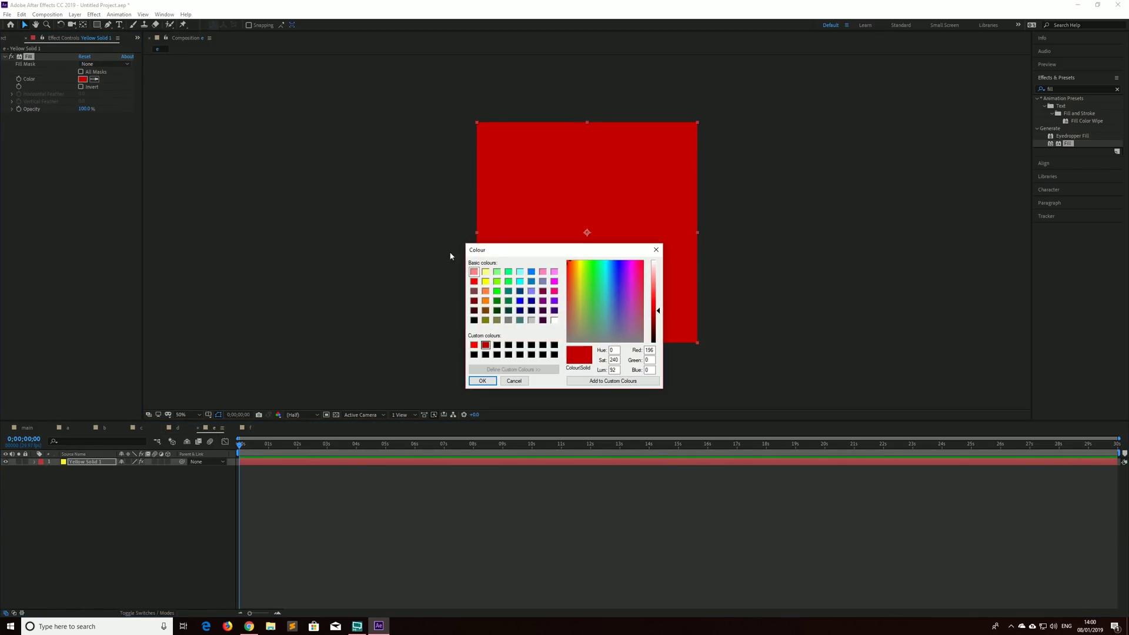
pyautogui.click(542, 272)
pyautogui.click(482, 381)
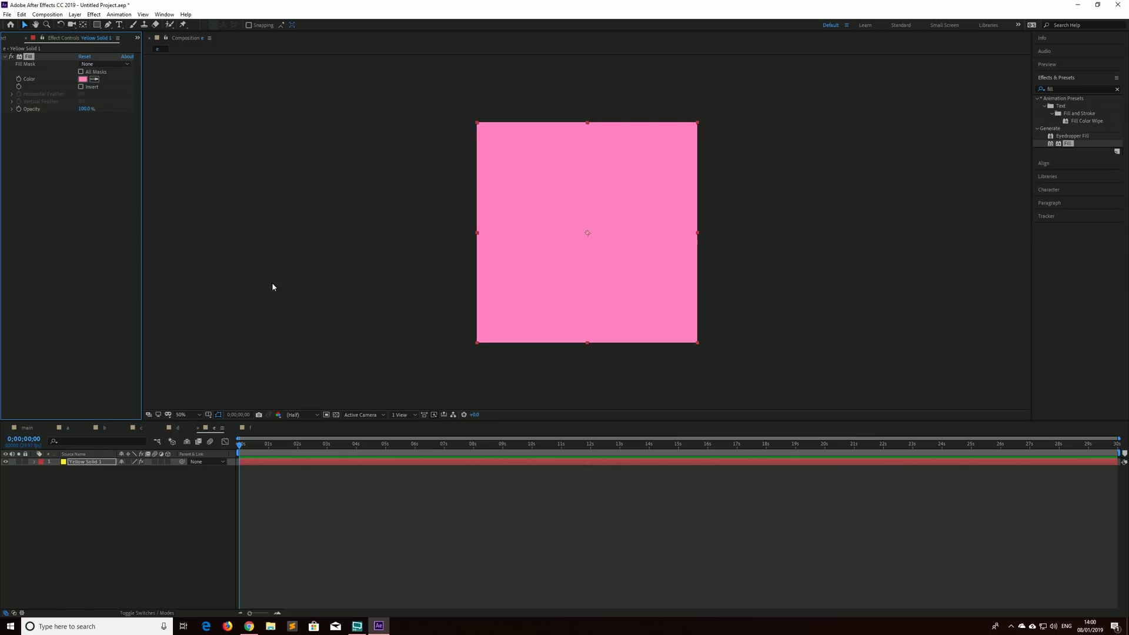
# Apply a light cyan Fill to composition f's solid, then return to main
pyautogui.click(247, 427)
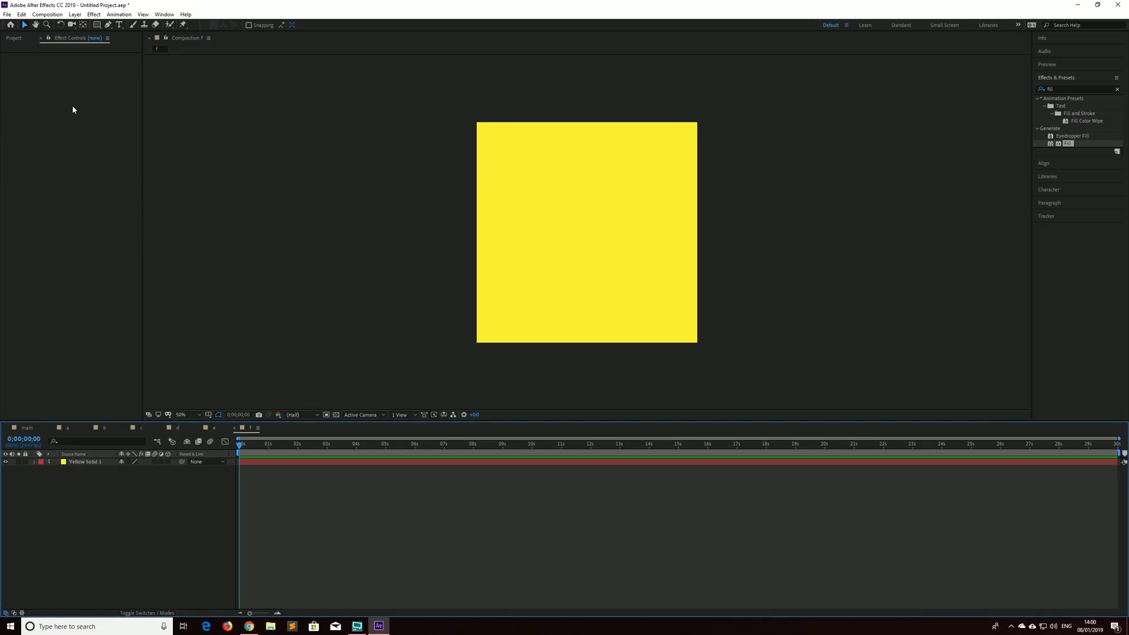
pyautogui.click(97, 464)
pyautogui.hotkey('ctrl', 'alt', 'shift', 'e')
pyautogui.click(83, 78)
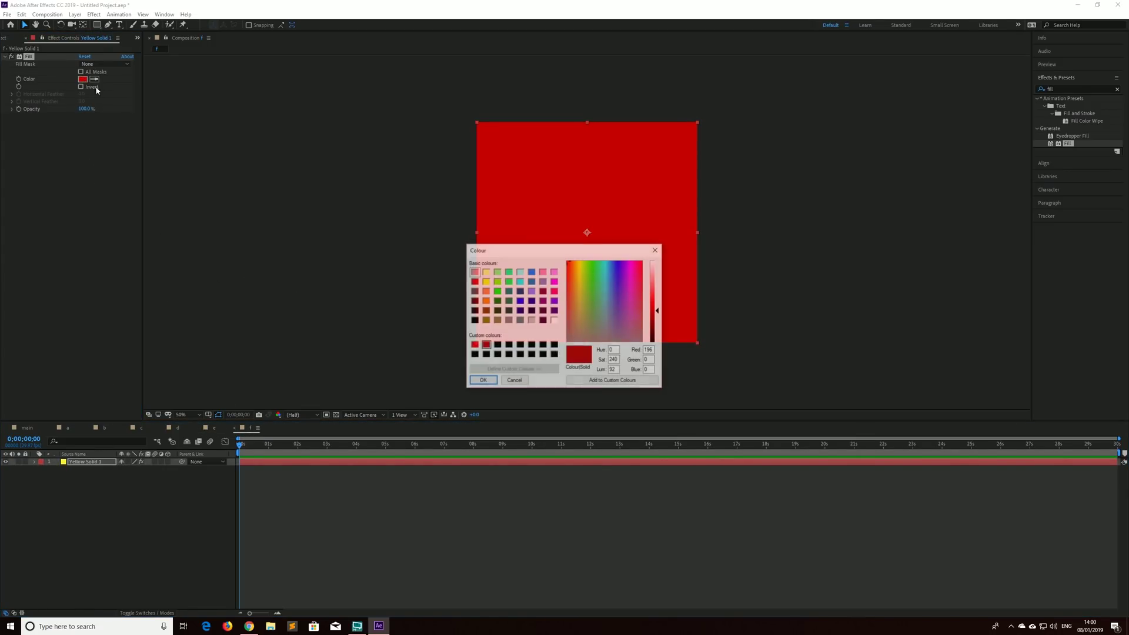
pyautogui.click(519, 272)
pyautogui.click(482, 381)
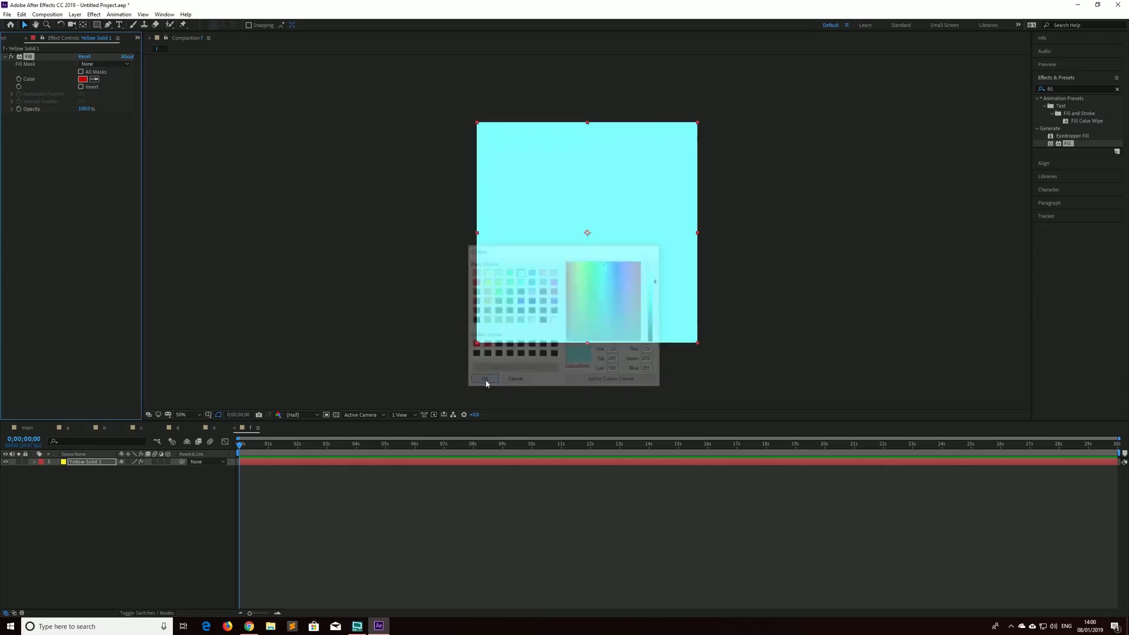
pyautogui.click(27, 428)
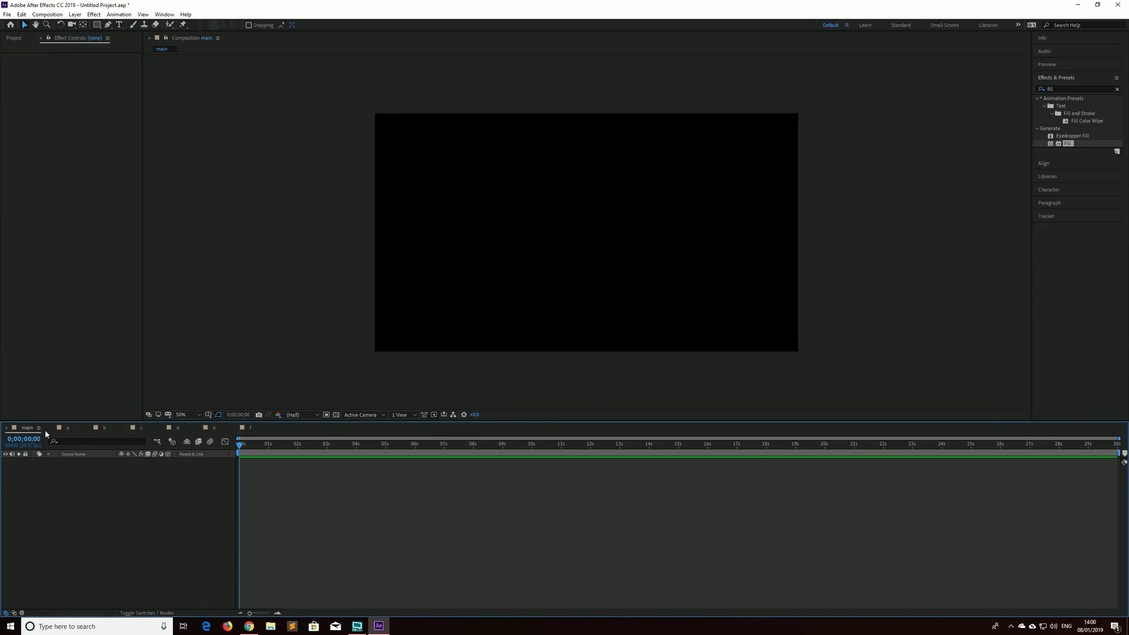
pyautogui.click(20, 46)
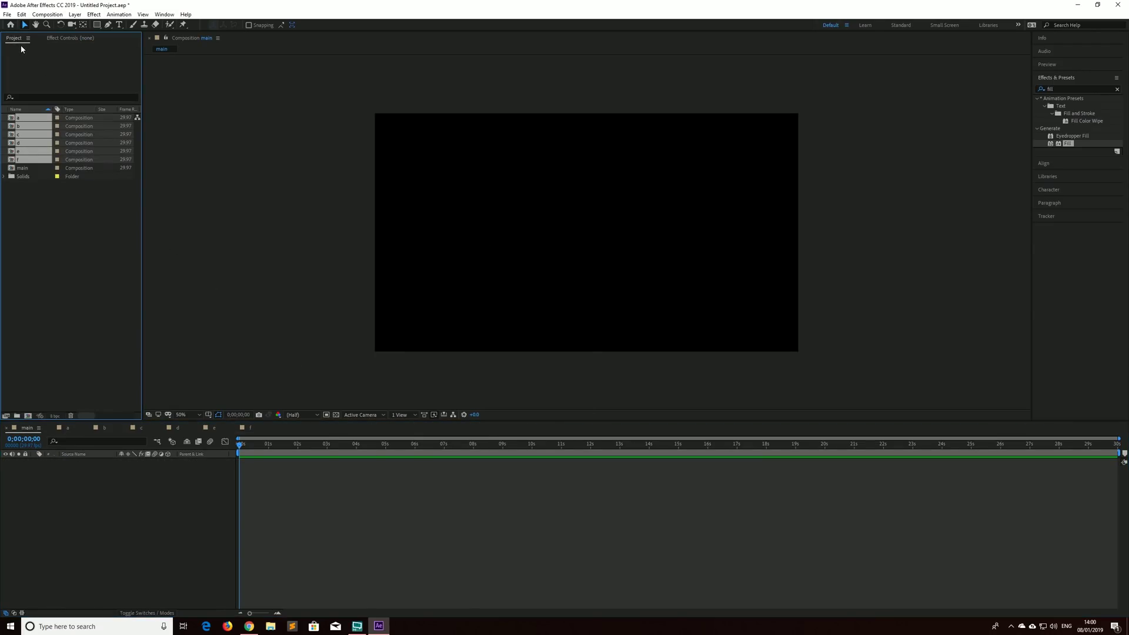
# Add compositions a through f as layers in main and switch all six to 3D
pyautogui.click(36, 265)
pyautogui.click(20, 118)
pyautogui.keyDown('shift'); pyautogui.click(19, 159); pyautogui.keyUp('shift')
pyautogui.moveTo(19, 159); pyautogui.dragTo(73, 480)
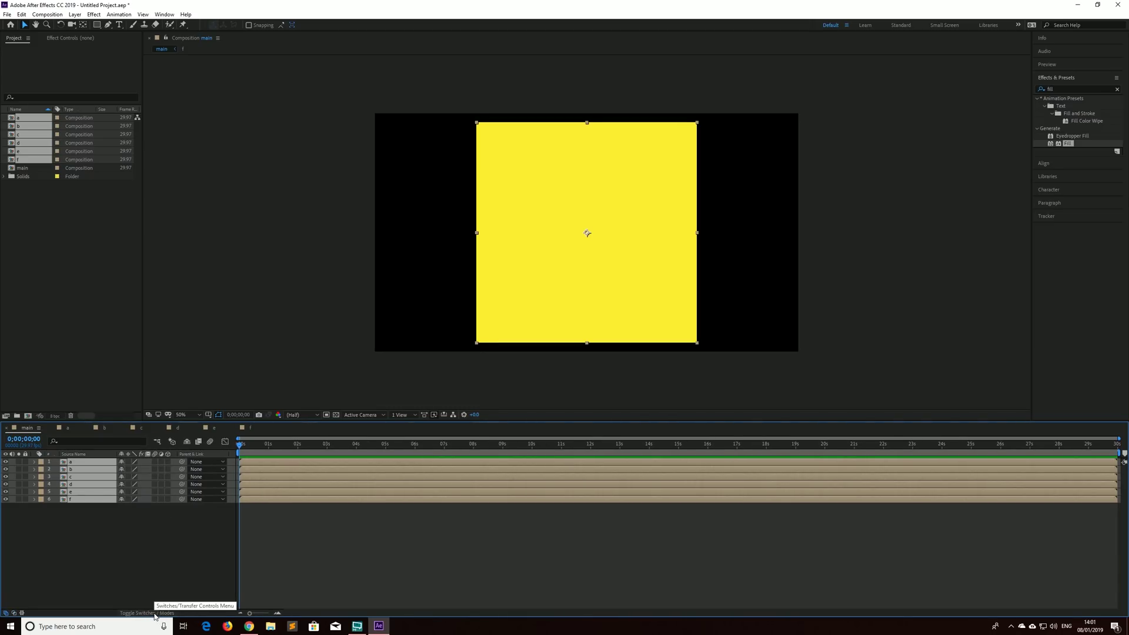
pyautogui.moveTo(168, 461); pyautogui.dragTo(166, 504)
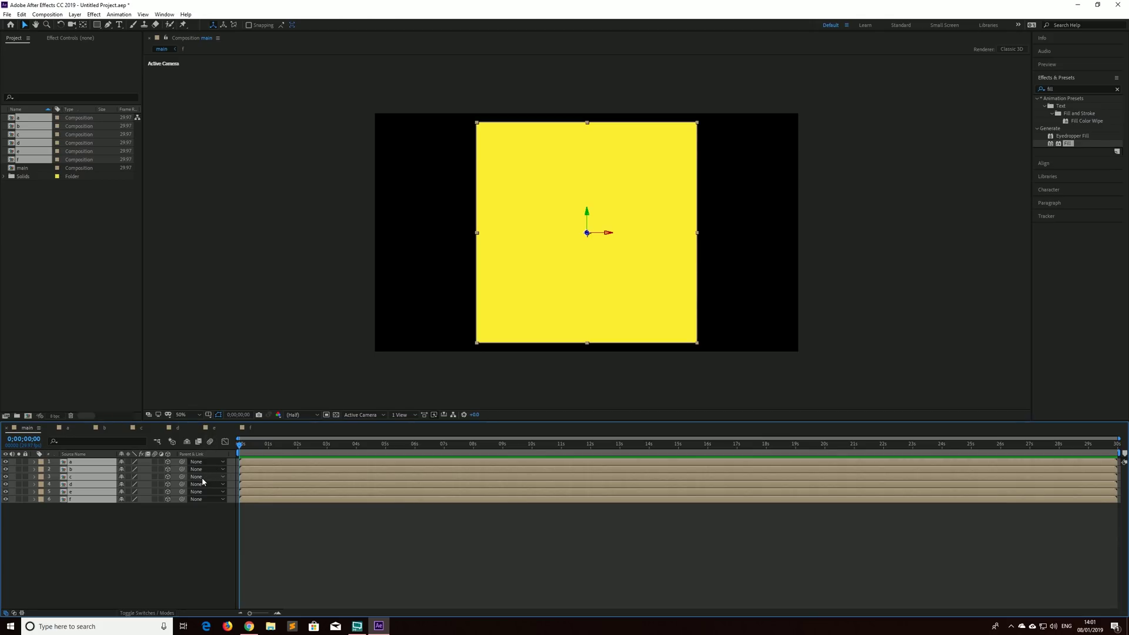
# Set the Scale of all six face layers to 40%
pyautogui.press('s')
pyautogui.moveTo(158, 486); pyautogui.dragTo(133, 485)
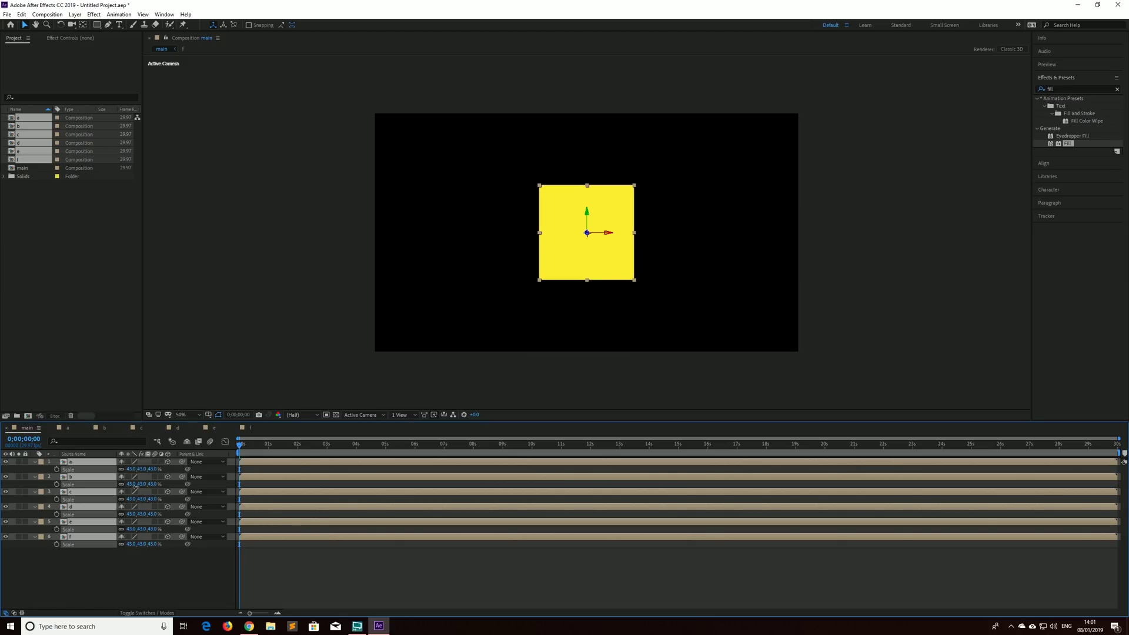
pyautogui.click(130, 514)
pyautogui.write('40')
pyautogui.press('Return')
pyautogui.click(180, 571)
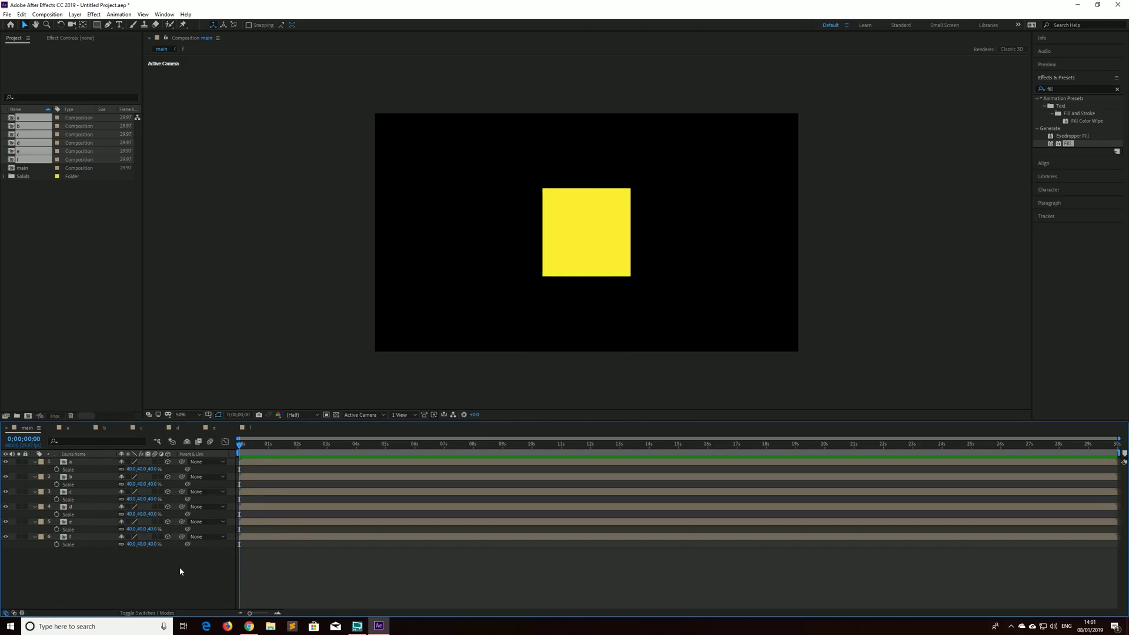
# Drag the yellow, green, lavender and cyan squares apart so all six colours show
pyautogui.moveTo(594, 247); pyautogui.dragTo(727, 246)
pyautogui.moveTo(549, 215); pyautogui.dragTo(617, 275)
pyautogui.moveTo(561, 269); pyautogui.dragTo(519, 342)
pyautogui.moveTo(554, 237); pyautogui.dragTo(536, 223)
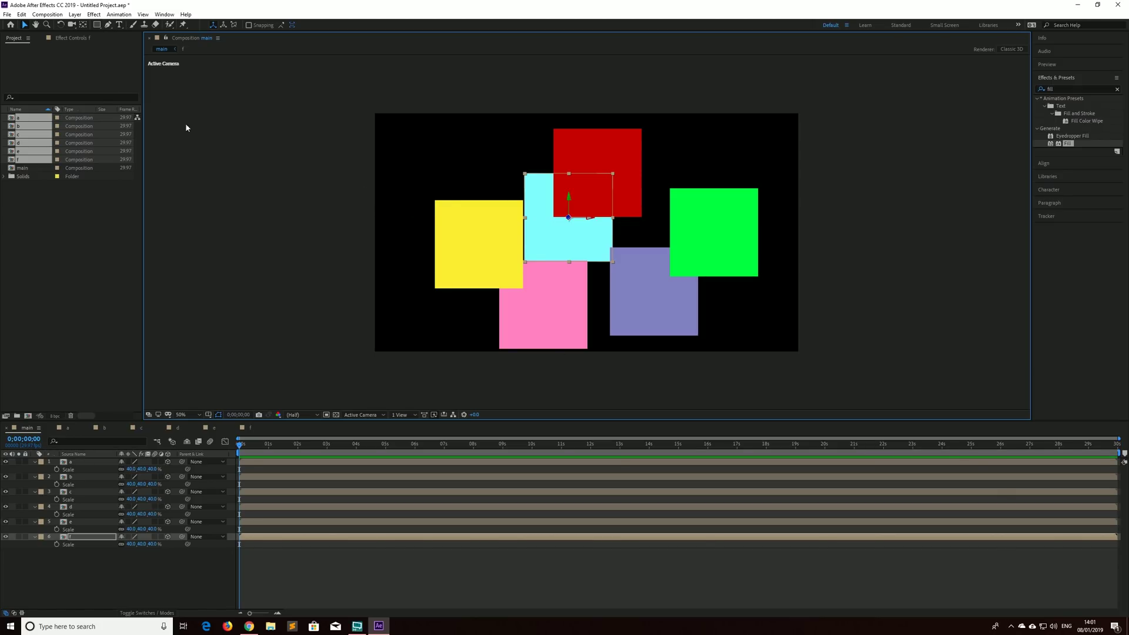
pyautogui.click(212, 146)
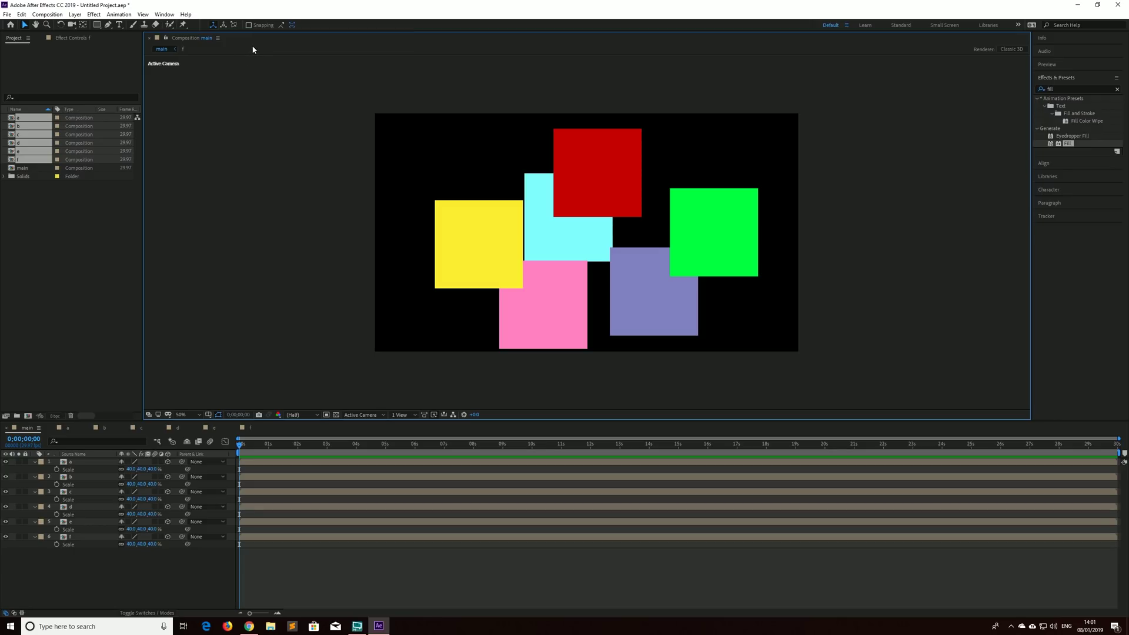
# Enable snapping and select the red square
pyautogui.click(249, 25)
pyautogui.click(564, 138)
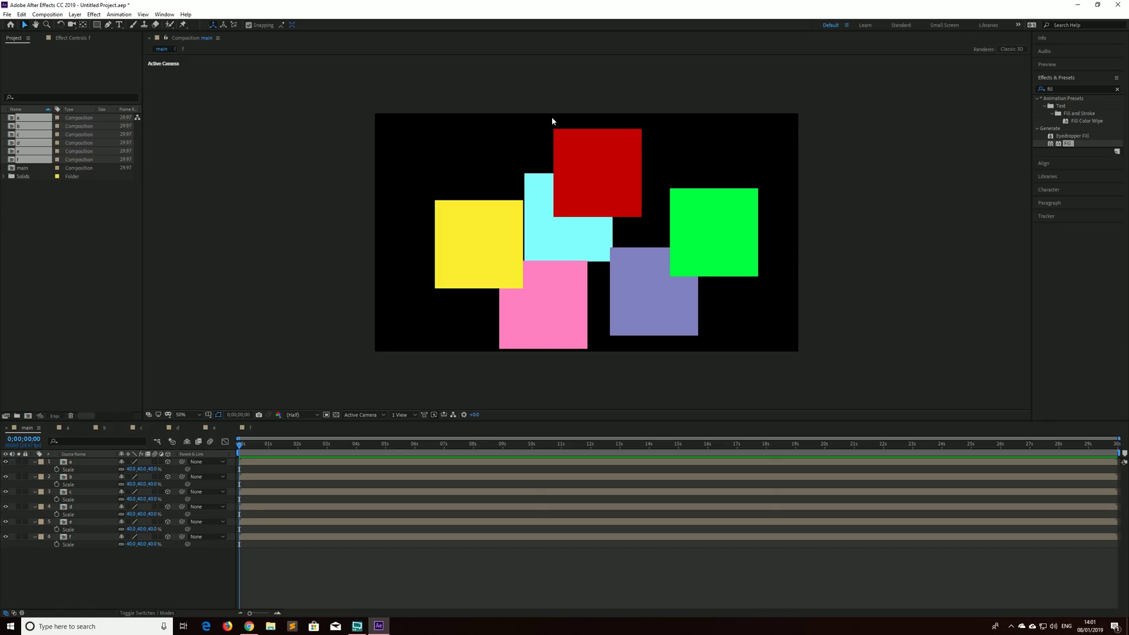
pyautogui.click(499, 114)
pyautogui.click(559, 143)
# Zoom to 200% and place the red square above and right of the cyan one
pyautogui.press('.')
pyautogui.press('.')
pyautogui.press('.')
pyautogui.press('.')
pyautogui.moveTo(426, 96); pyautogui.dragTo(502, 278)
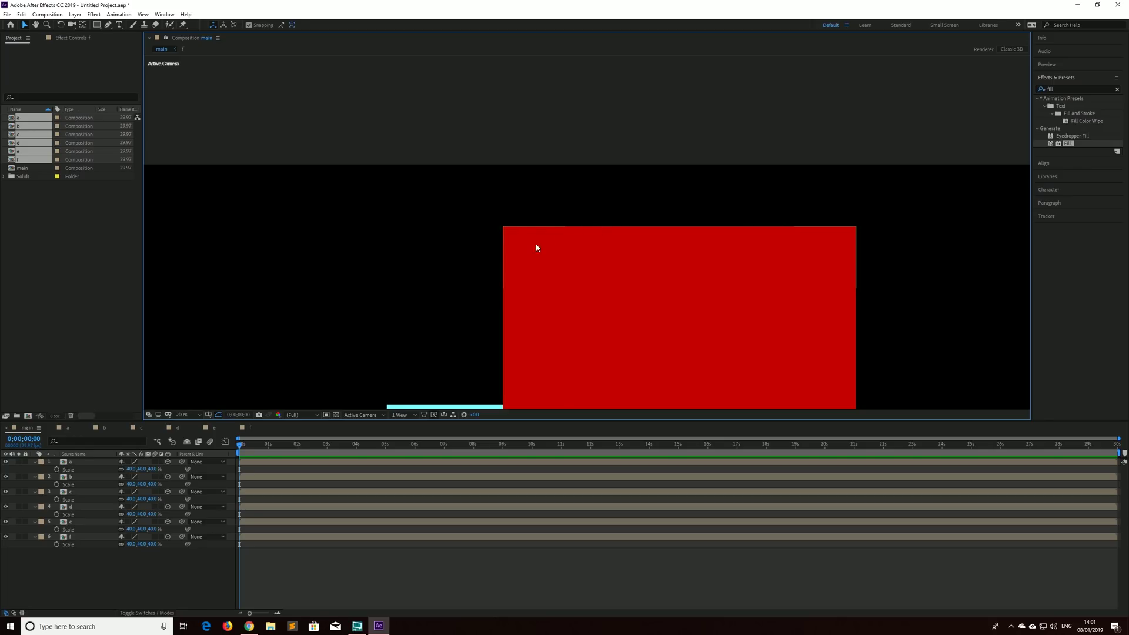
pyautogui.scroll(-2, 509, 230)
pyautogui.moveTo(509, 229); pyautogui.dragTo(617, 158)
pyautogui.click(497, 210)
# Move the yellow square (layer a) up and to the left
pyautogui.scroll(-2, 496, 211)
pyautogui.moveTo(626, 244); pyautogui.dragTo(620, 143)
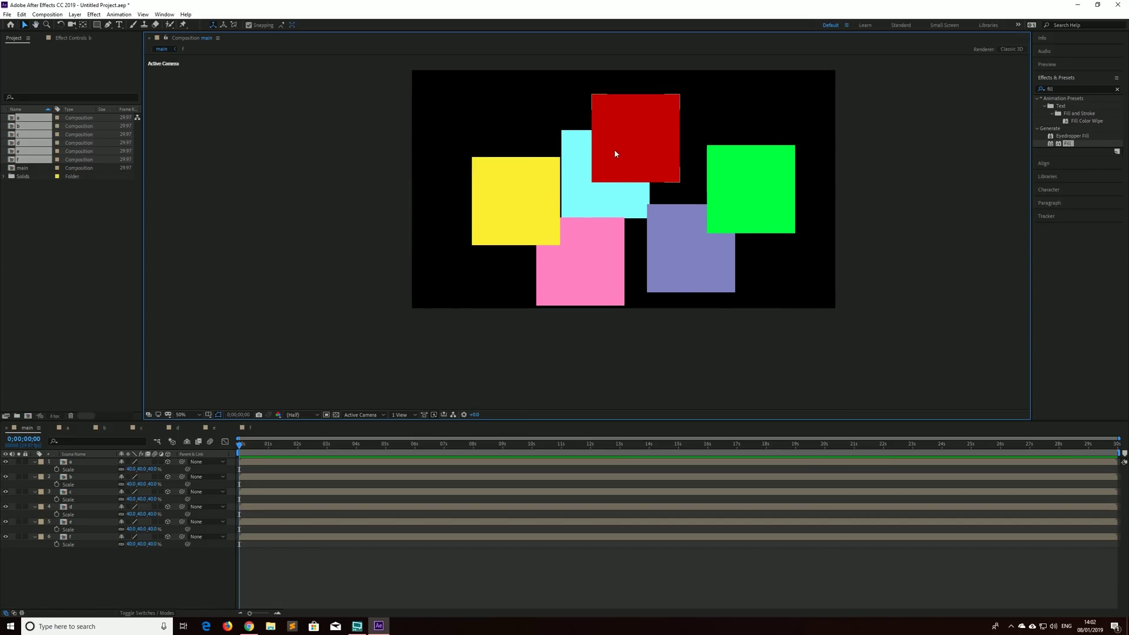
pyautogui.click(81, 463)
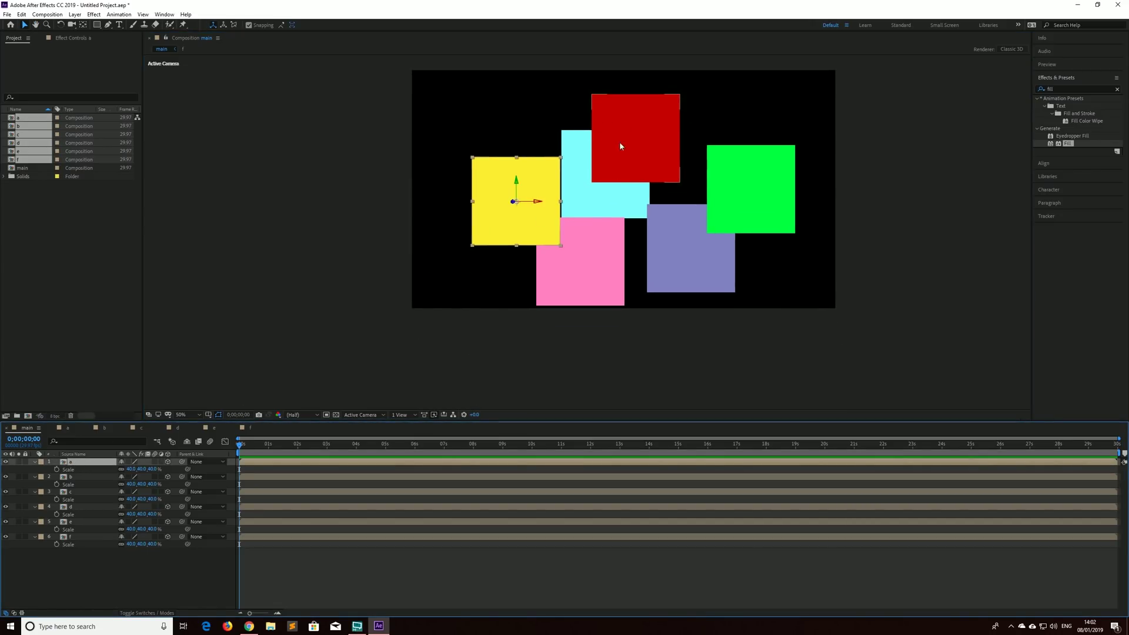
pyautogui.click(612, 146)
pyautogui.click(75, 462)
pyautogui.moveTo(493, 230); pyautogui.dragTo(463, 193)
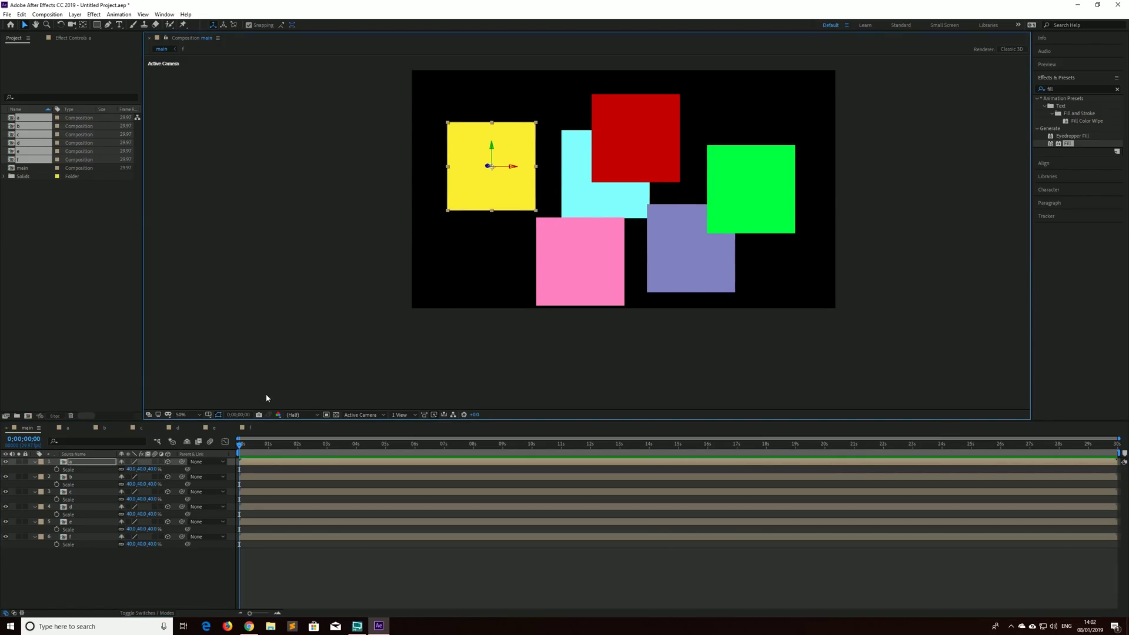
# Set the red square's (layer b) Orientation Y to 90° so it stands edge-on
pyautogui.click(71, 478)
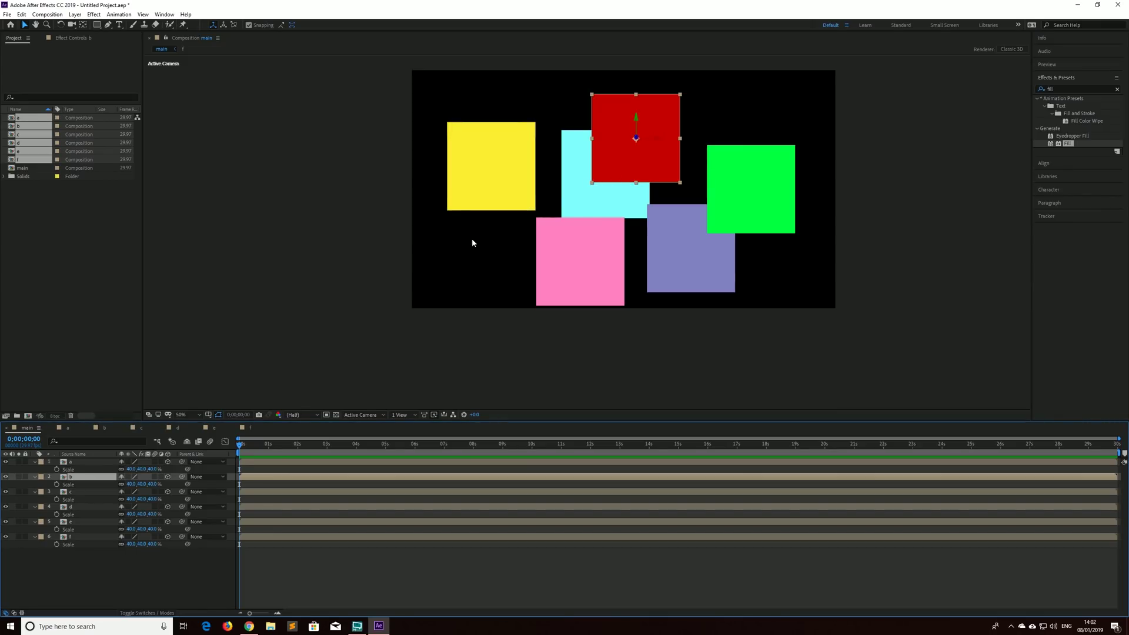
pyautogui.press('r')
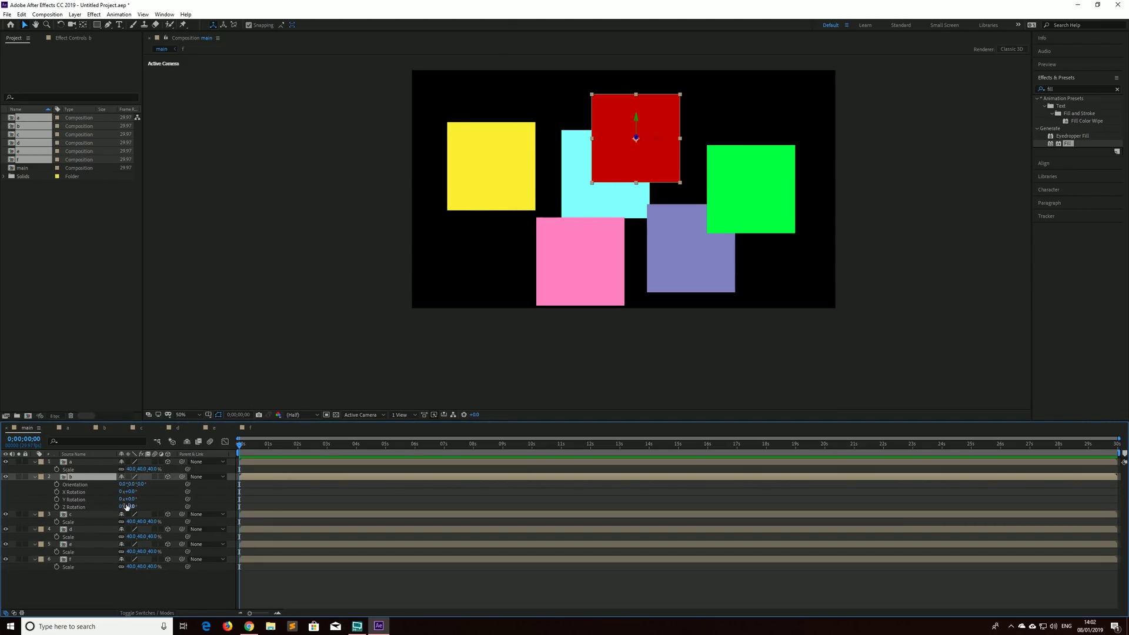
pyautogui.moveTo(132, 485)
pyautogui.mouseDown()
pyautogui.moveTo(114, 487)
pyautogui.moveTo(133, 485)
pyautogui.mouseUp()
pyautogui.click(133, 484)
pyautogui.write('90')
pyautogui.press('Return')
pyautogui.click(337, 252)
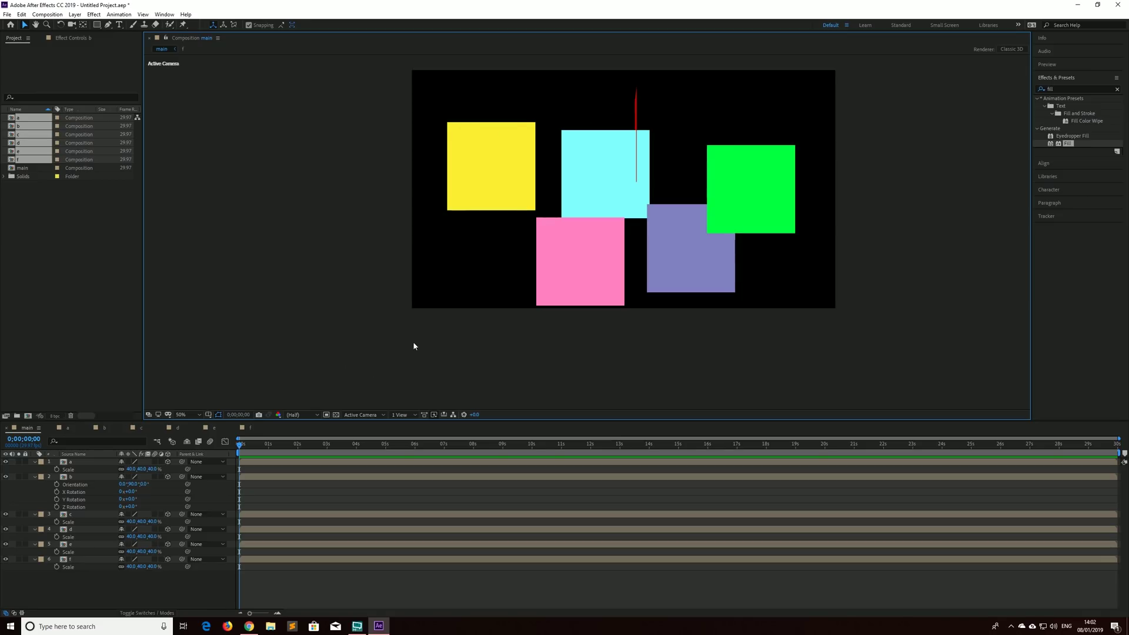
# Split the viewer into two views, showing Custom View 1 on the left
pyautogui.click(400, 415)
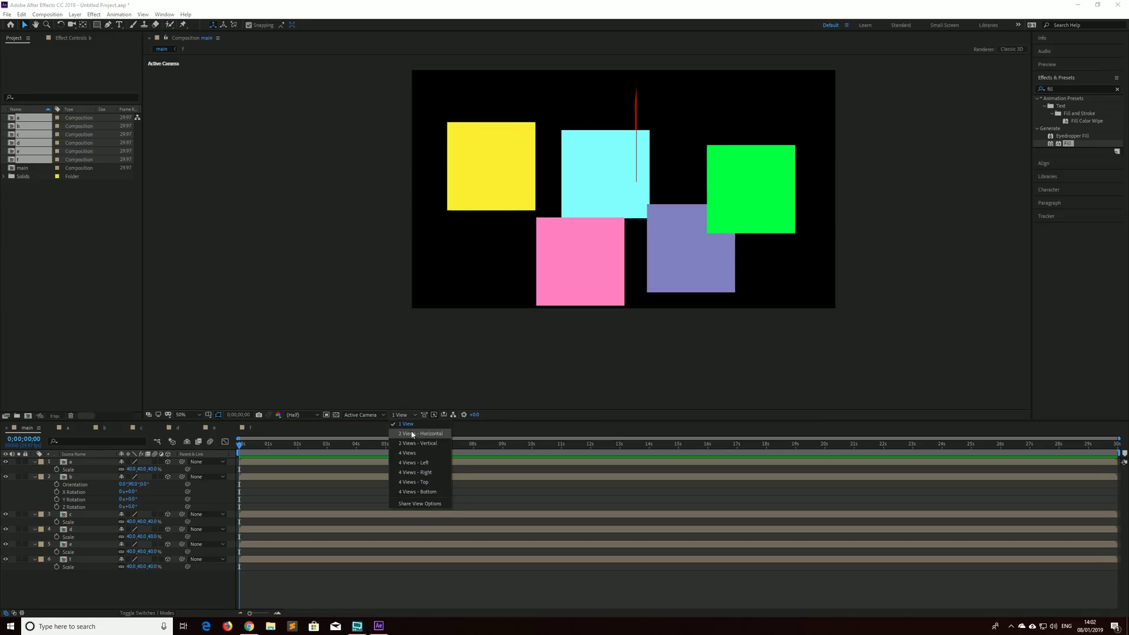
pyautogui.click(413, 439)
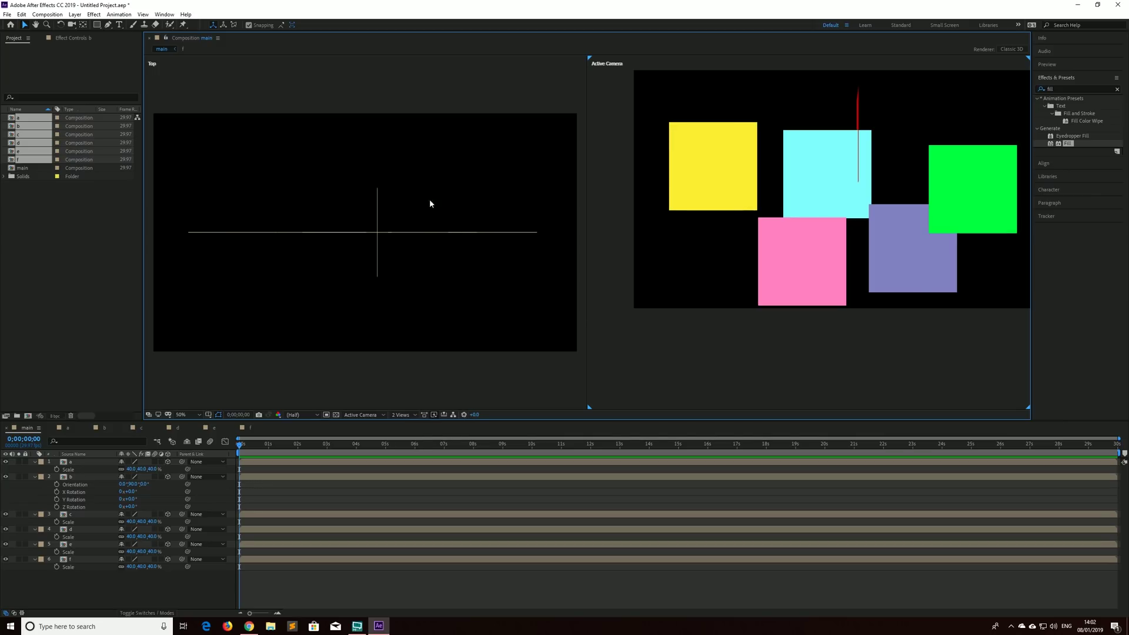
pyautogui.click(251, 97)
pyautogui.click(355, 415)
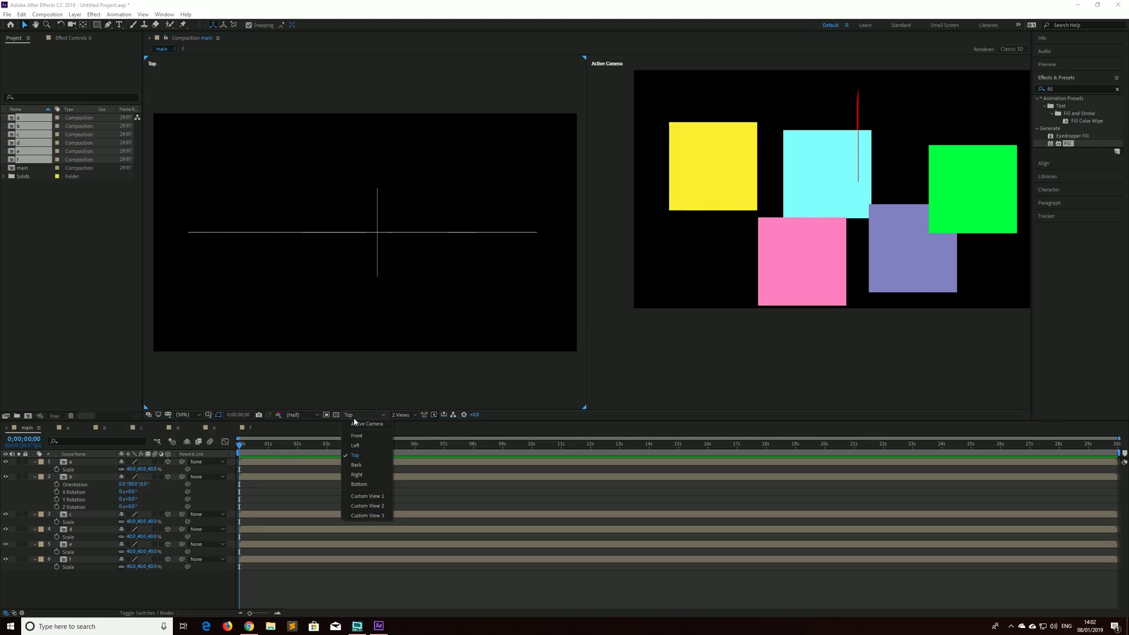
pyautogui.click(373, 499)
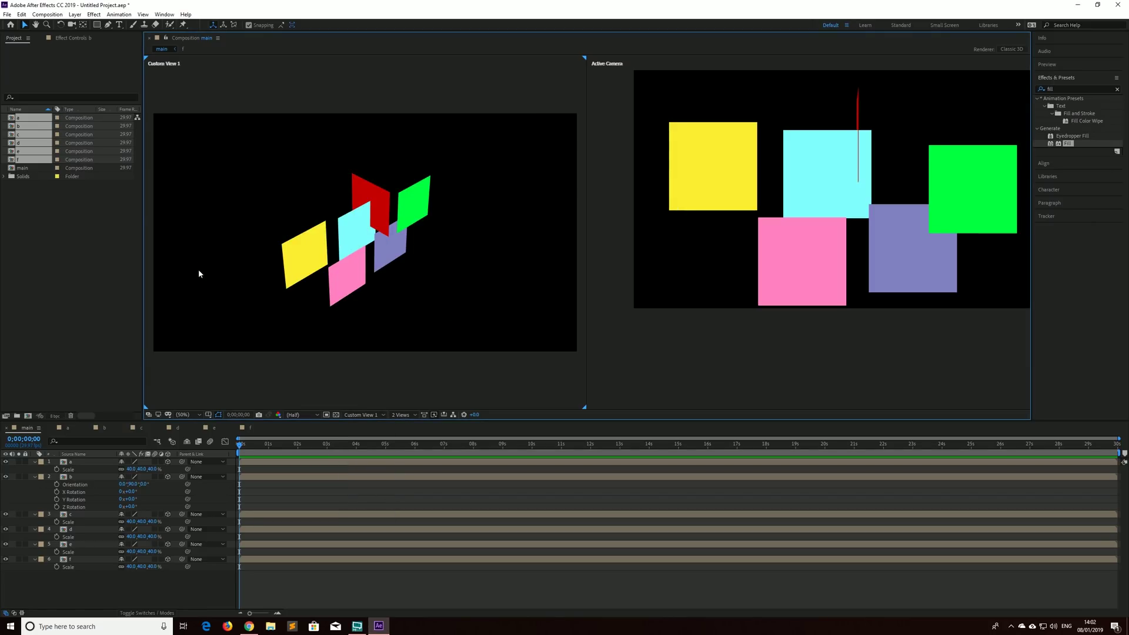
# Pan the Active Camera view so the squares sit more centrally
pyautogui.click(613, 77)
pyautogui.moveTo(839, 145); pyautogui.dragTo(806, 186)
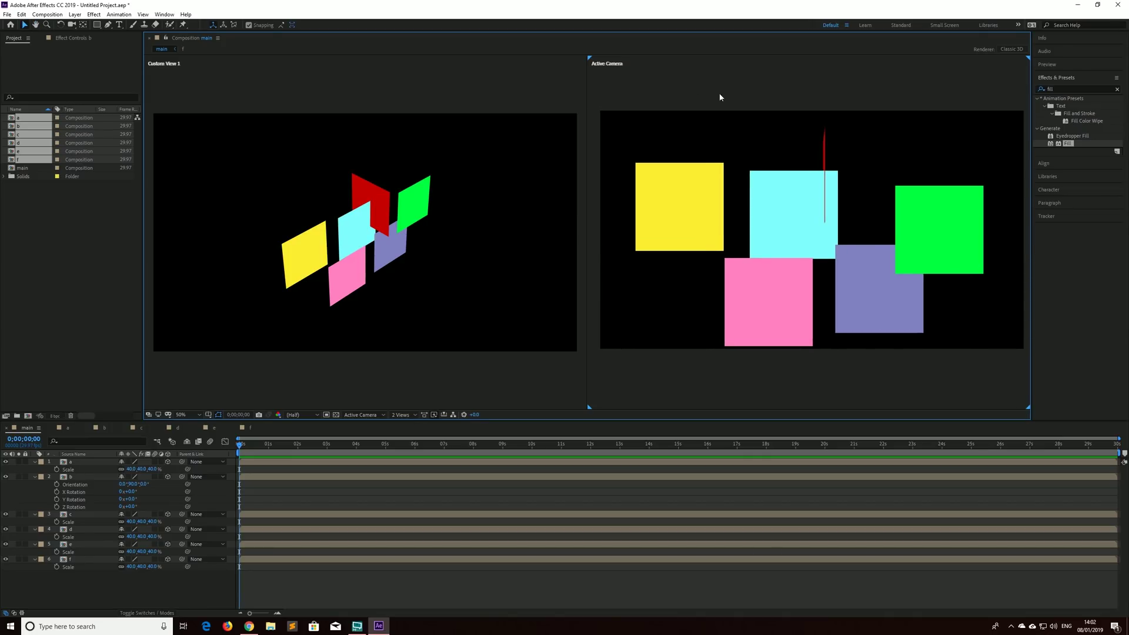
pyautogui.click(560, 87)
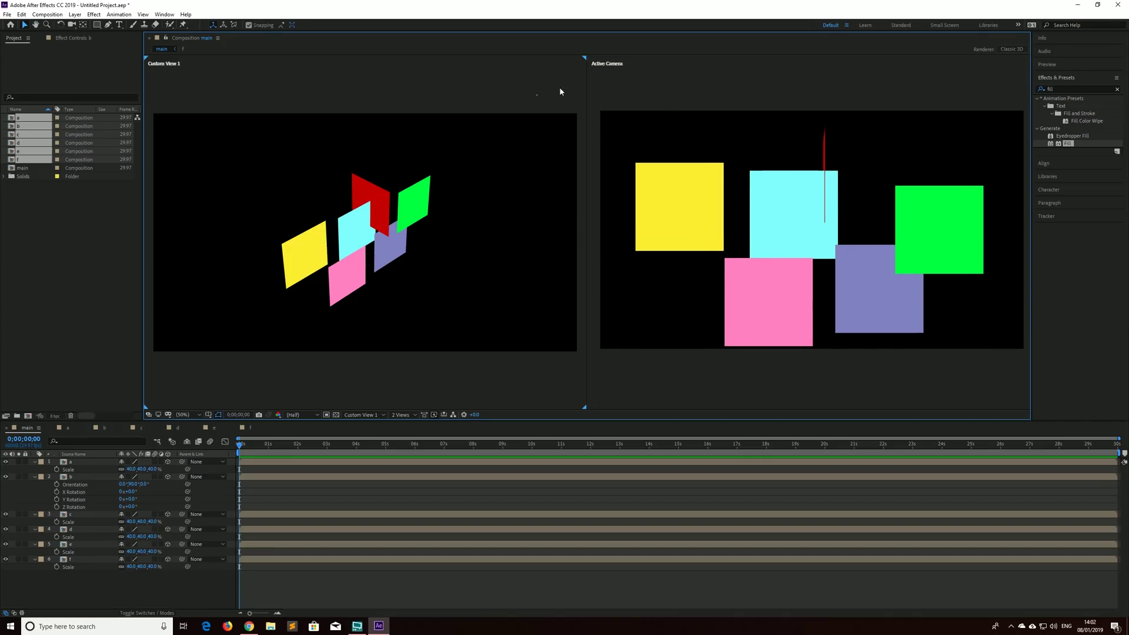
pyautogui.hotkey('shift', 'Escape')
# In Custom View 1, nudge the yellow square up-left and fit the red square against it
pyautogui.moveTo(365, 249); pyautogui.dragTo(482, 181)
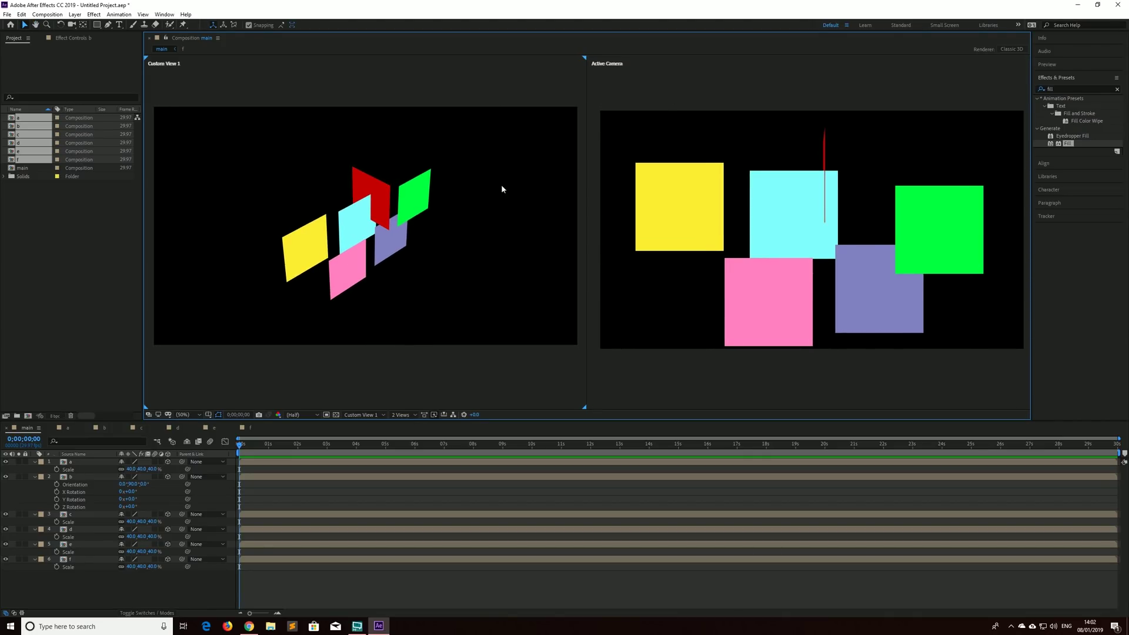
pyautogui.moveTo(308, 244); pyautogui.dragTo(294, 238)
pyautogui.moveTo(370, 189); pyautogui.dragTo(314, 206)
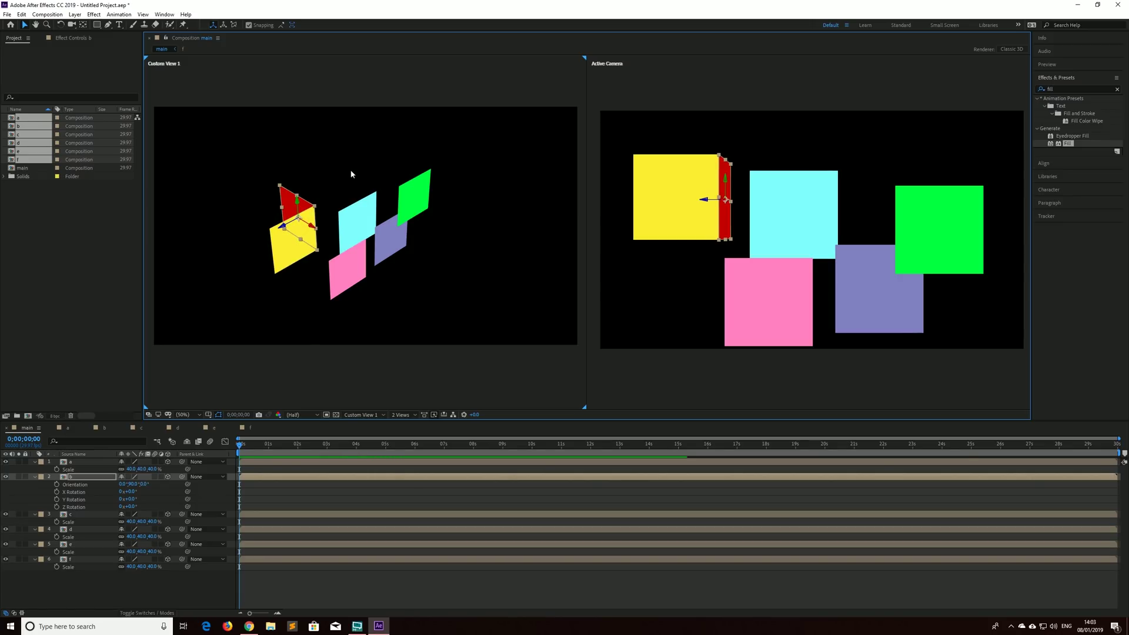
pyautogui.click(277, 292)
pyautogui.press('h')
pyautogui.moveTo(277, 293); pyautogui.dragTo(327, 280)
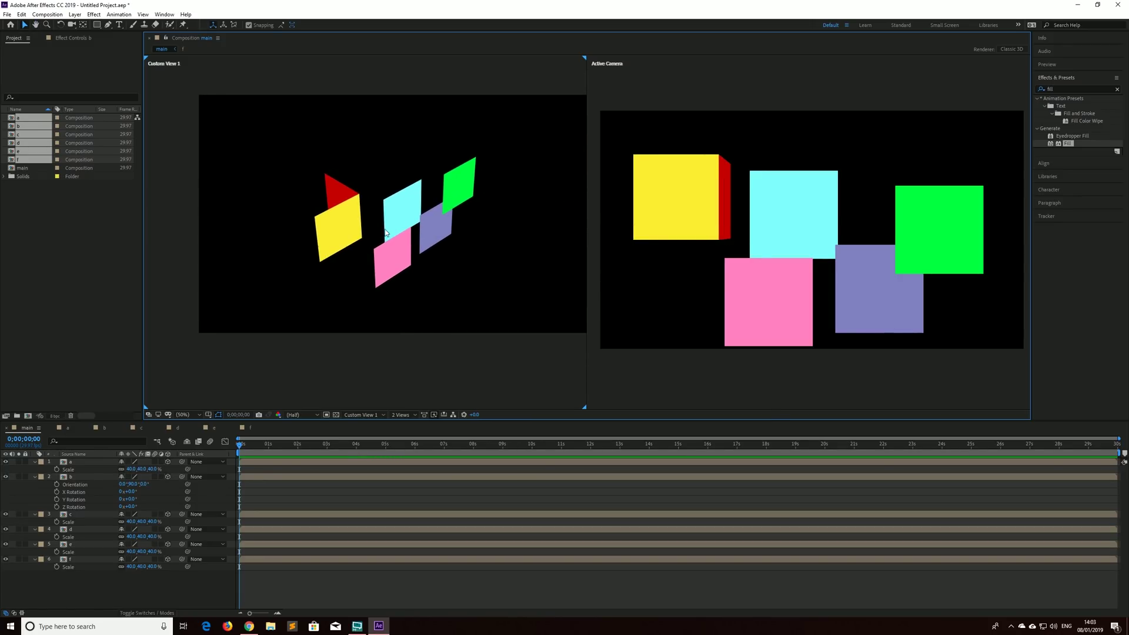
pyautogui.press('v')
pyautogui.click(392, 228)
# Set the green square's (layer c) Orientation Y to 90° and place it beside the yellow face
pyautogui.click(74, 515)
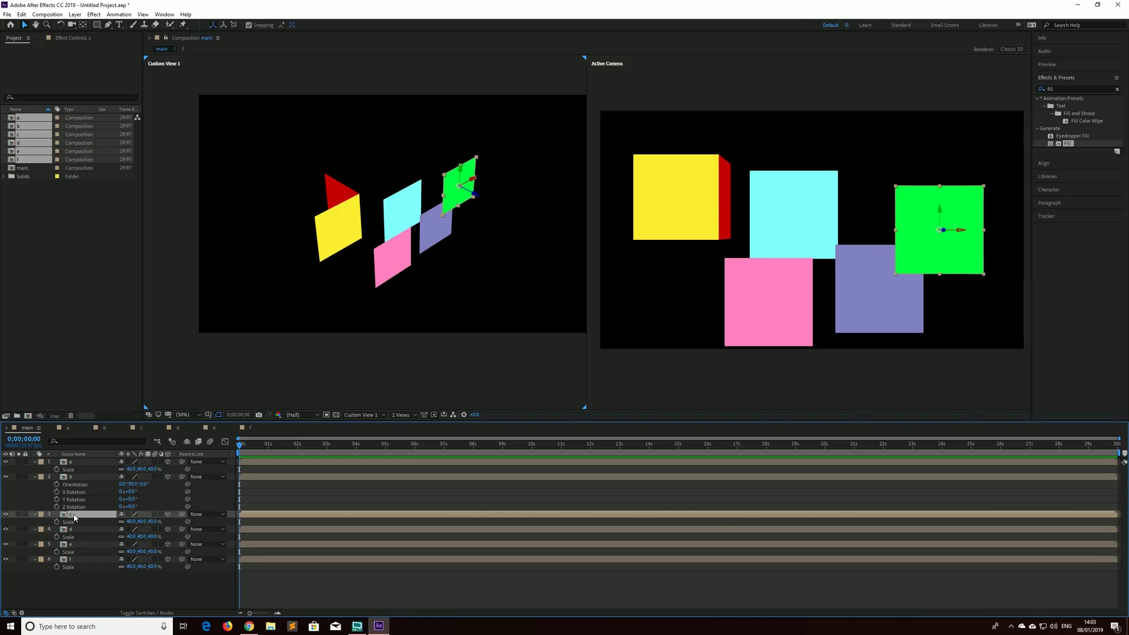
pyautogui.press('r')
pyautogui.click(131, 522)
pyautogui.write('90')
pyautogui.press('Return')
pyautogui.click(456, 209)
pyautogui.click(474, 181)
pyautogui.moveTo(477, 180); pyautogui.dragTo(310, 219)
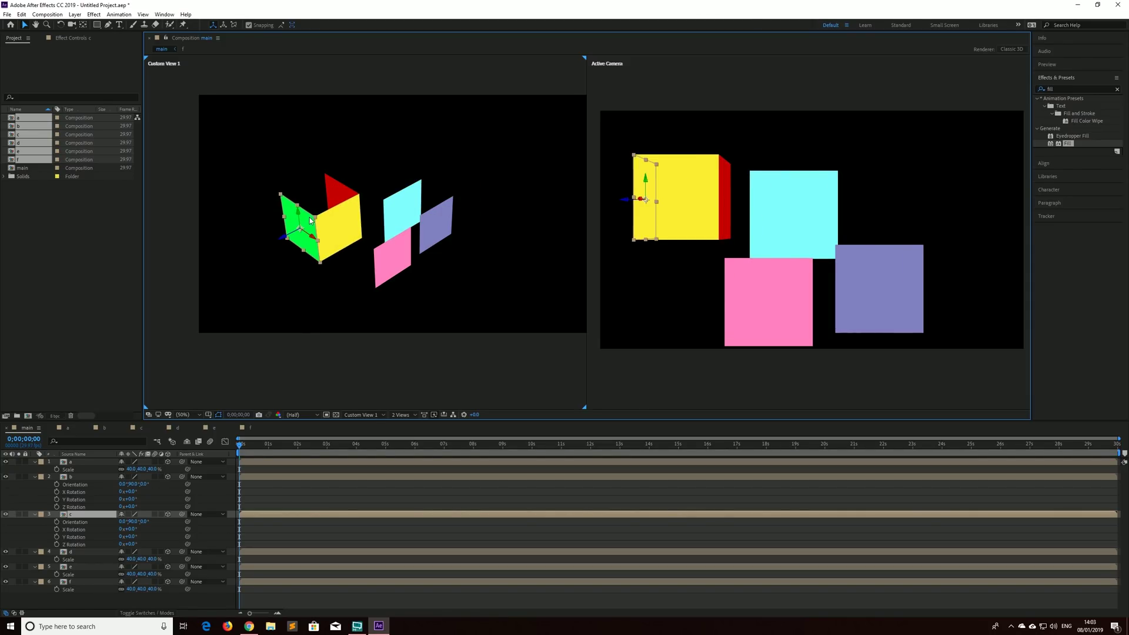
pyautogui.click(328, 387)
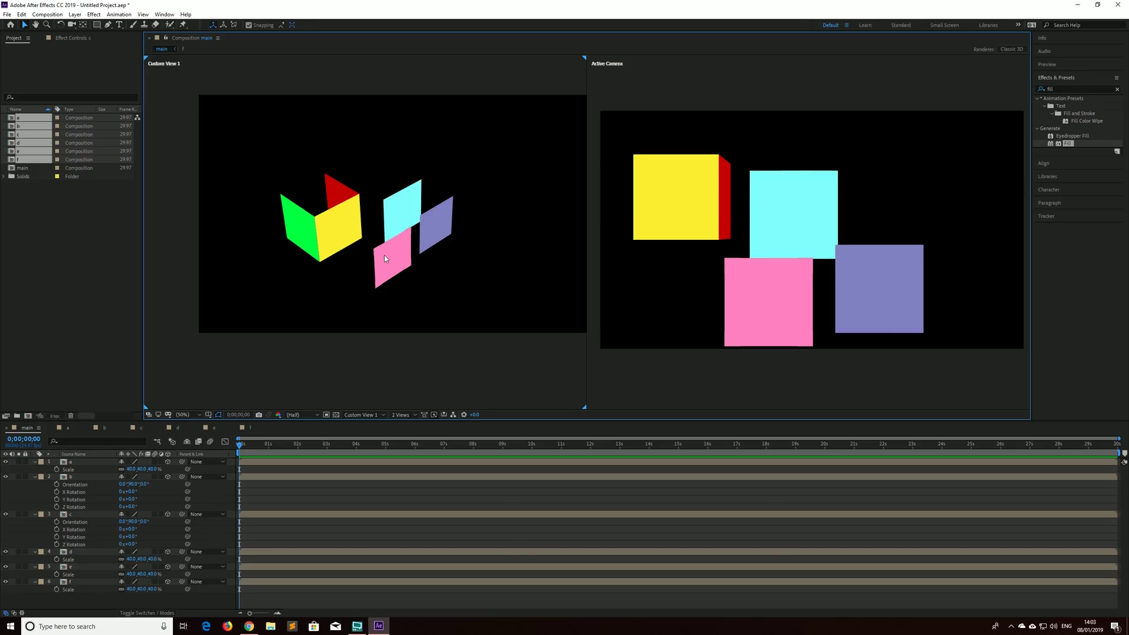
pyautogui.click(442, 207)
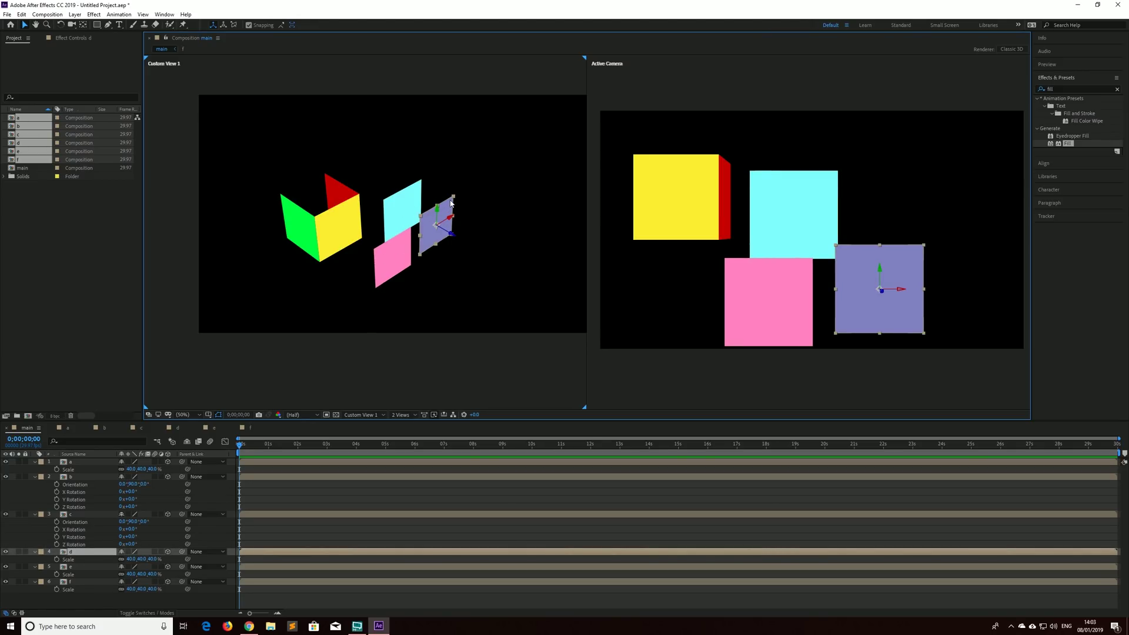
# Fit the purple square onto the cube, then lay the pink square on top at 270° Orientation X
pyautogui.moveTo(452, 199); pyautogui.dragTo(322, 187)
pyautogui.click(411, 203)
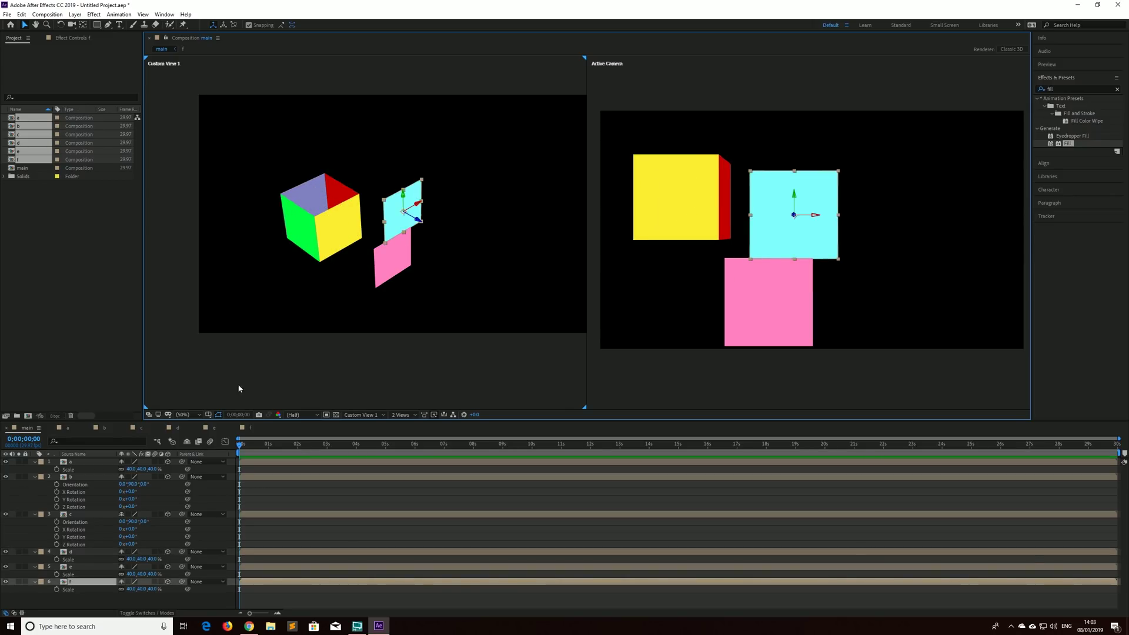
pyautogui.click(93, 565)
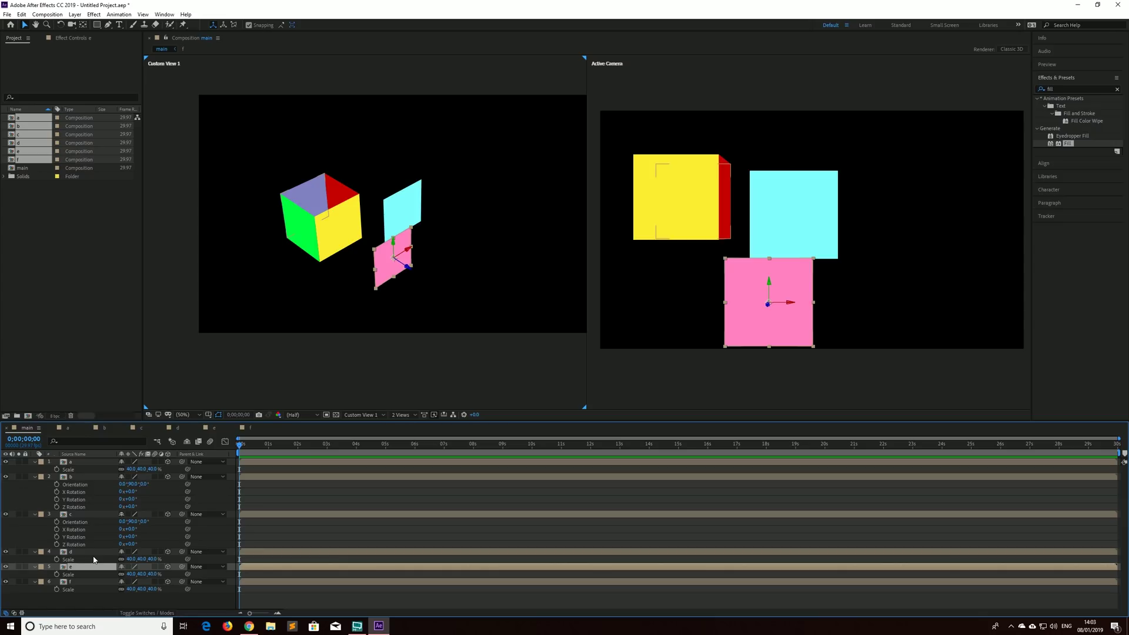
pyautogui.press('r')
pyautogui.moveTo(141, 574); pyautogui.dragTo(111, 574)
pyautogui.click(125, 574)
pyautogui.write('270')
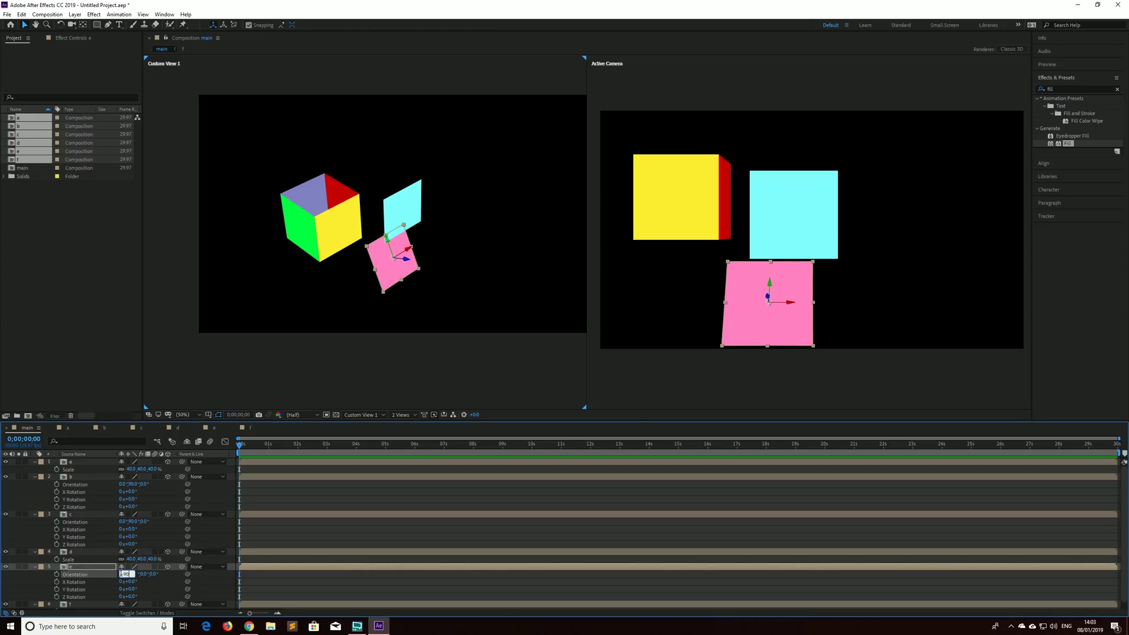
pyautogui.press('Return')
pyautogui.click(442, 297)
pyautogui.moveTo(427, 263); pyautogui.dragTo(352, 190)
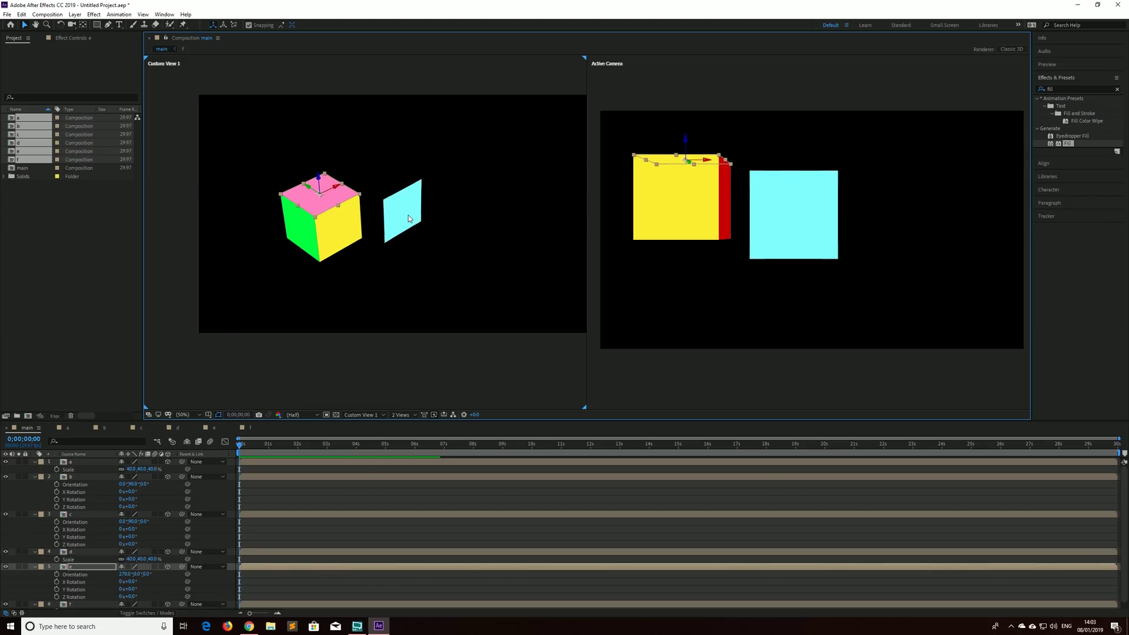
pyautogui.hotkey('ctrl', 'Down')
pyautogui.scroll(-1, 136, 538)
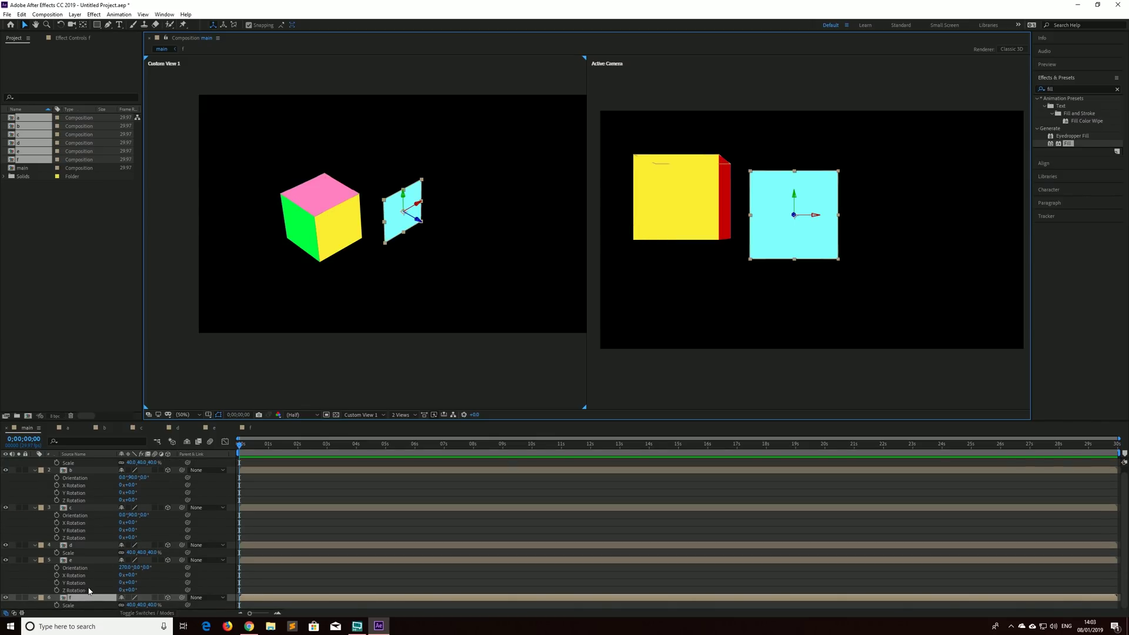
# Set the cyan square's Orientation X to 90° and place it on the cube's lower edge
pyautogui.scroll(-1, 128, 592)
pyautogui.click(123, 583)
pyautogui.write('90')
pyautogui.press('Return')
pyautogui.moveTo(433, 213); pyautogui.dragTo(361, 239)
pyautogui.click(743, 278)
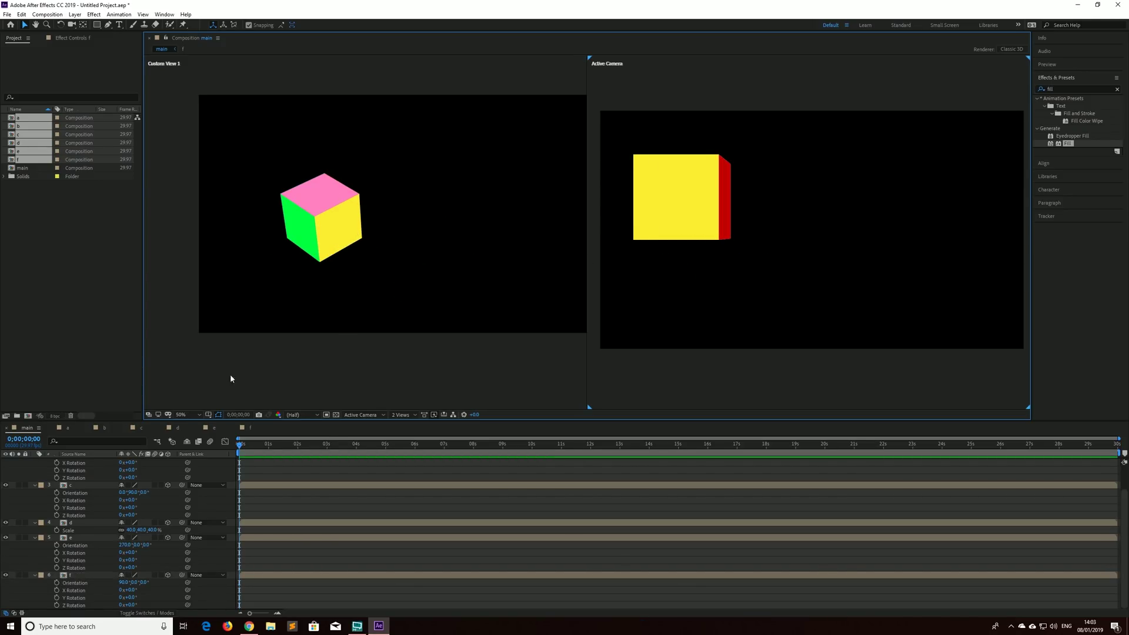
# Select all six face layers and shift the whole cube right and down
pyautogui.click(97, 575)
pyautogui.scroll(2, 116, 520)
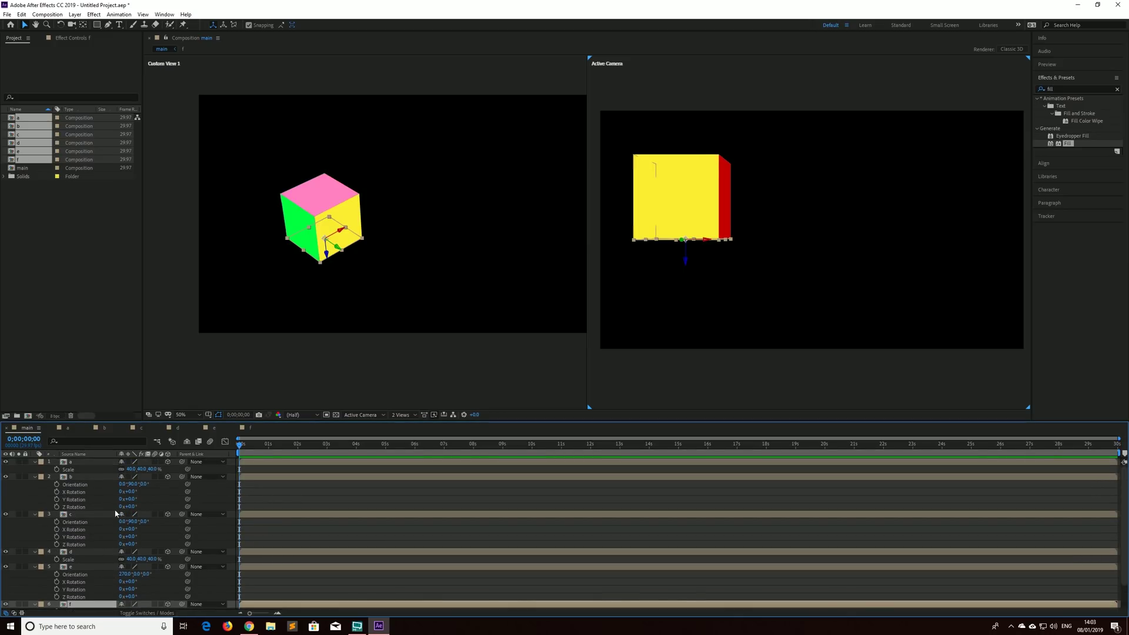
pyautogui.keyDown('shift'); pyautogui.click(87, 465); pyautogui.keyUp('shift')
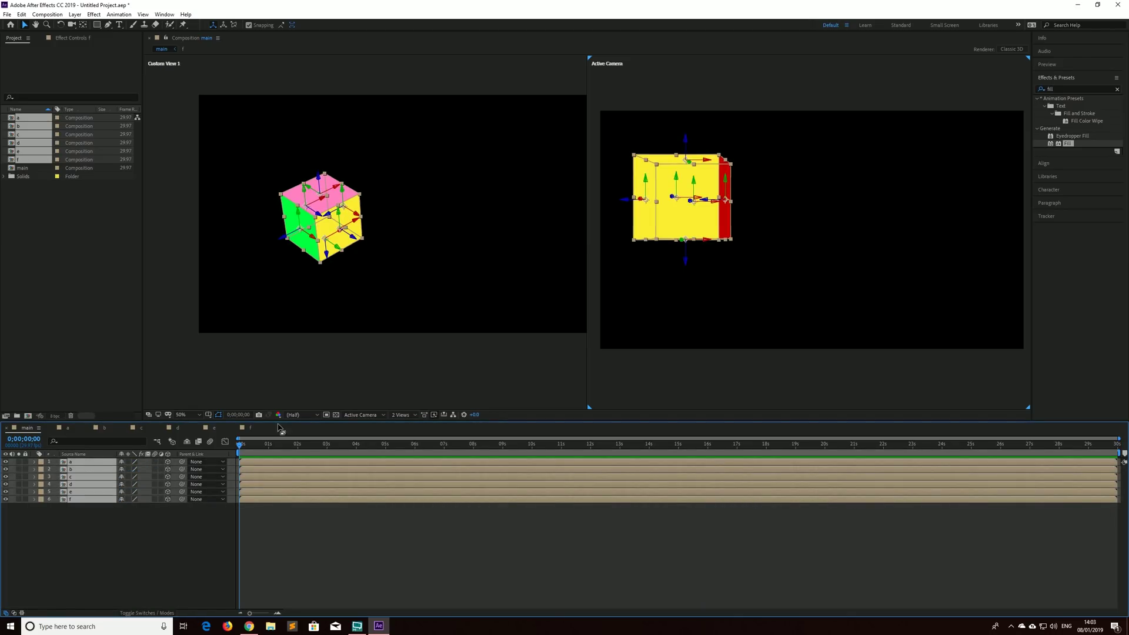
pyautogui.press('u')
pyautogui.moveTo(814, 271); pyautogui.dragTo(611, 135)
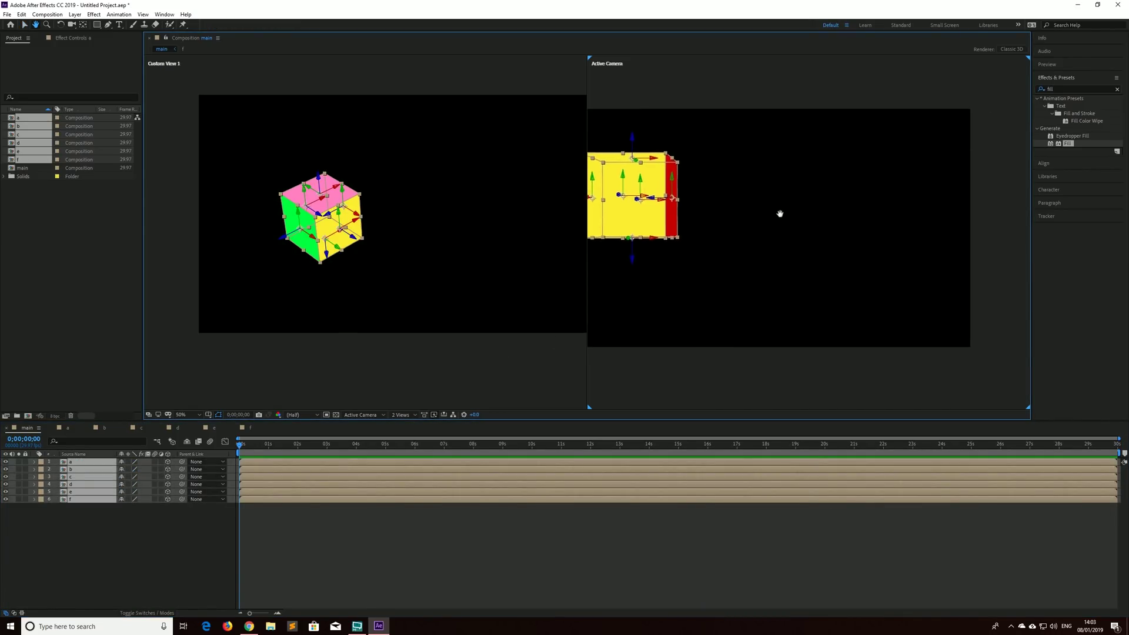
pyautogui.moveTo(662, 205); pyautogui.dragTo(787, 233)
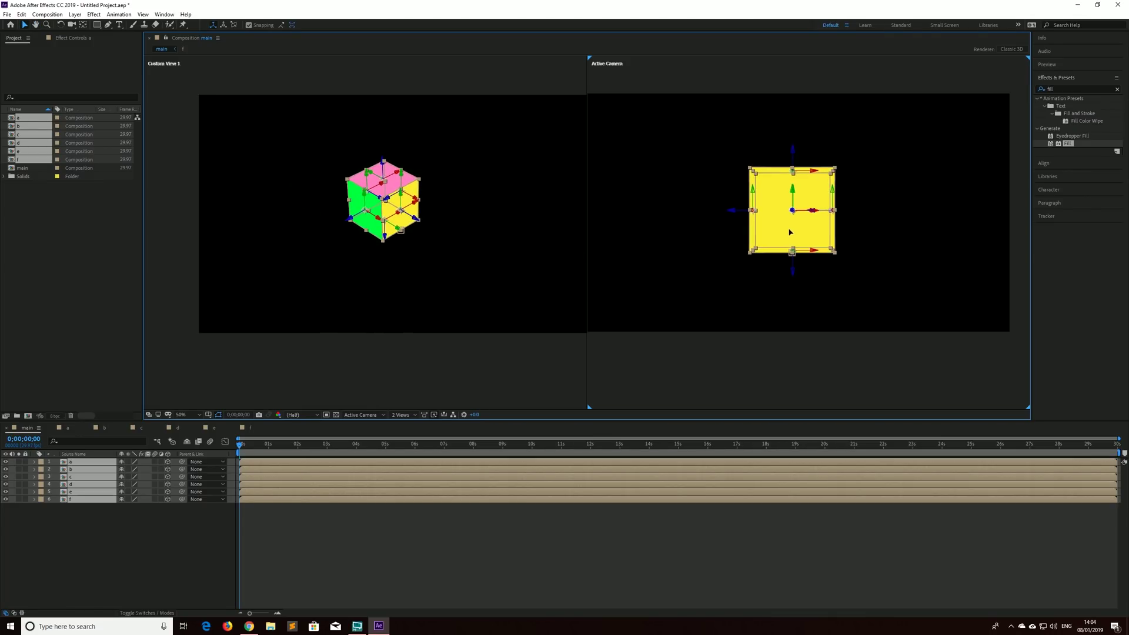
# Switch the viewer back to a single view
pyautogui.click(746, 235)
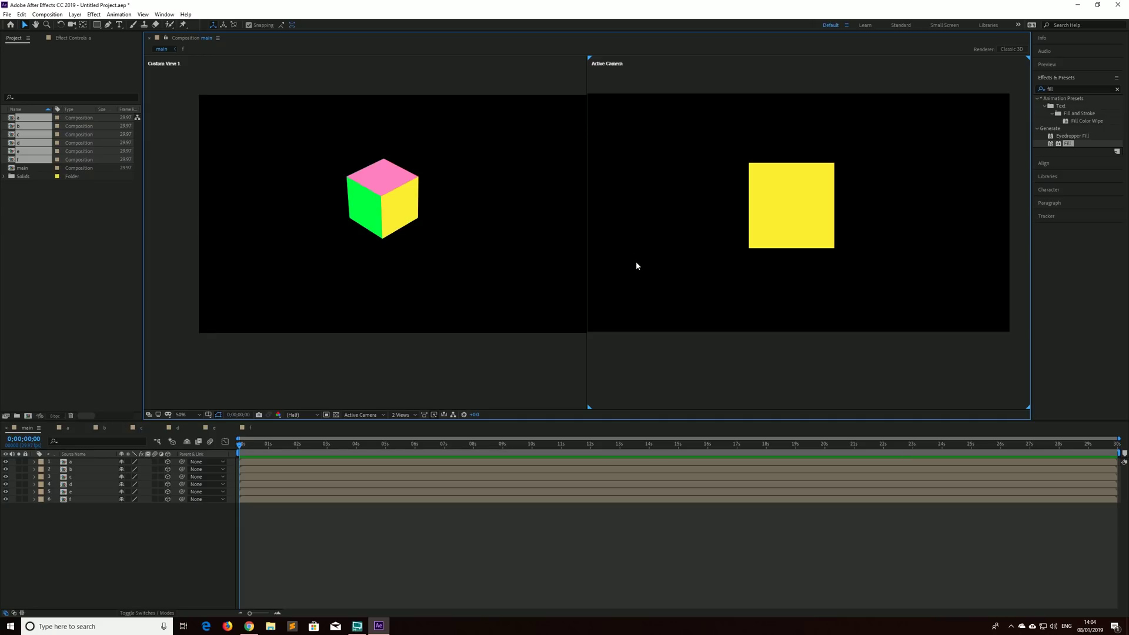
pyautogui.click(401, 414)
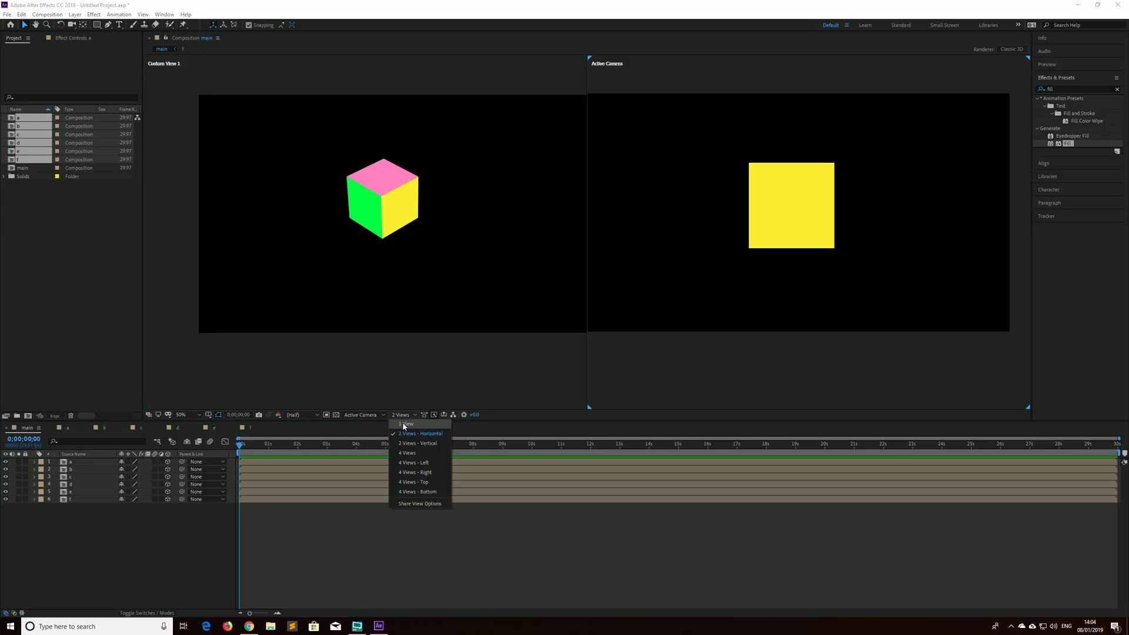
pyautogui.click(405, 434)
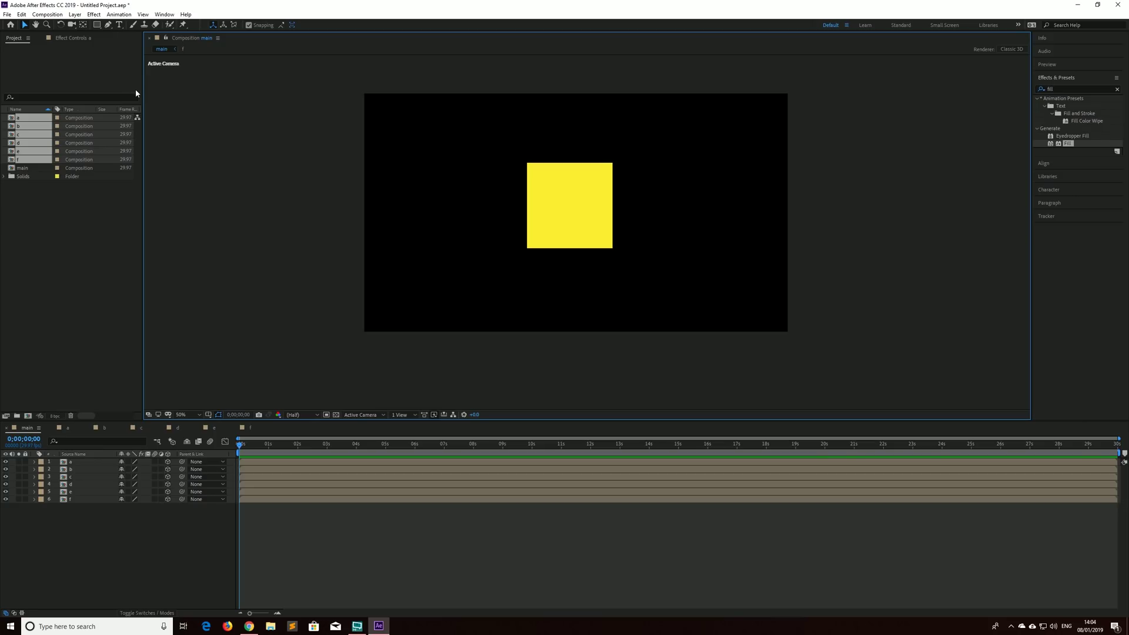
# Add a null layer, Null 1, and nudge it with the arrow keys to the cube's centre
pyautogui.hotkey('ctrl', 'alt', 'shift', 'y')
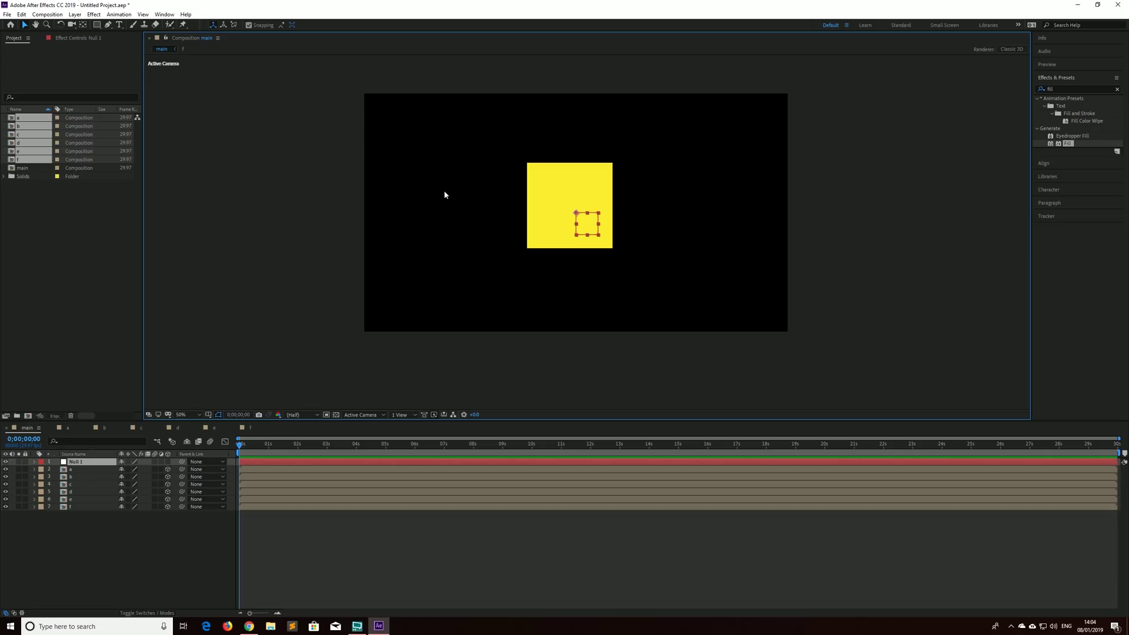
pyautogui.moveTo(471, 138); pyautogui.dragTo(658, 277)
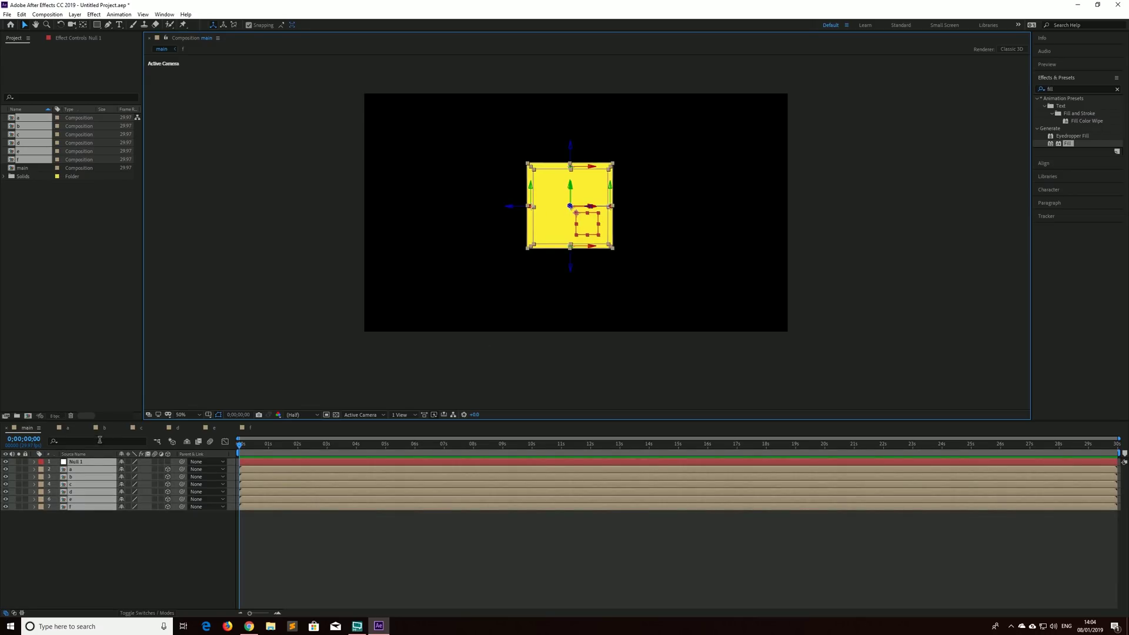
pyautogui.click(78, 462)
pyautogui.click(98, 532)
pyautogui.click(587, 235)
pyautogui.hotkey('shift', 'Up')
pyautogui.hotkey('shift', 'Up')
pyautogui.hotkey('shift', 'Left')
pyautogui.hotkey('shift', 'Left')
pyautogui.hotkey('shift', 'Left')
pyautogui.press('Right')
pyautogui.press('Right')
pyautogui.press('Right')
pyautogui.press('Right')
pyautogui.press('Right')
pyautogui.press('Right')
pyautogui.press('Up')
pyautogui.press('Up')
pyautogui.press('Up')
pyautogui.press('Up')
pyautogui.press('Up')
pyautogui.press('Up')
pyautogui.press('Left')
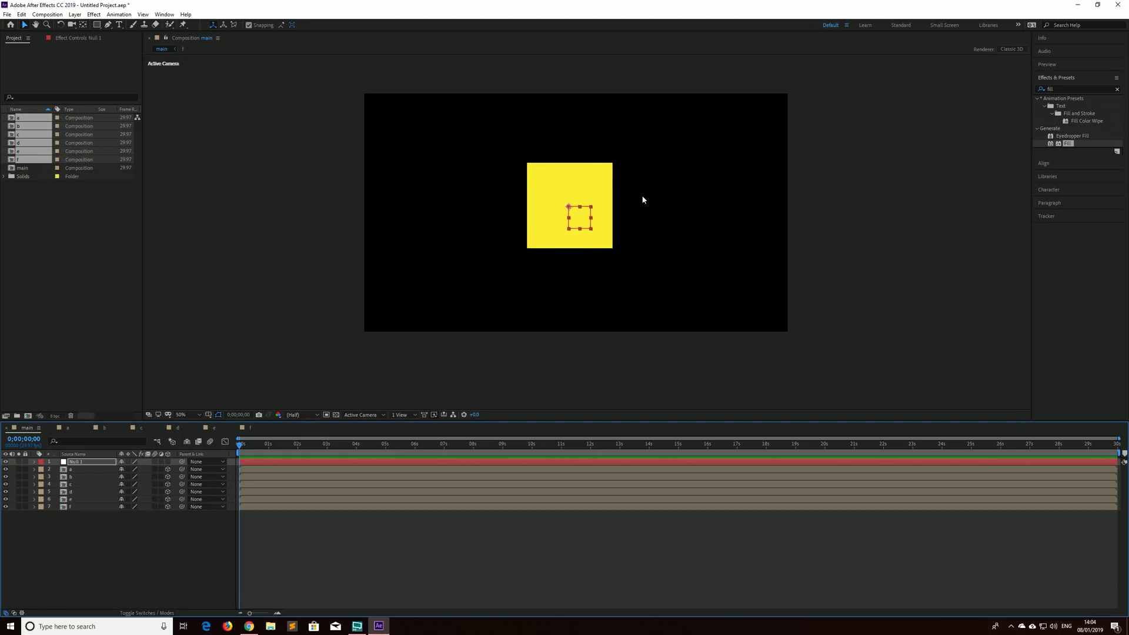
# Make Null 1 a 3D layer
pyautogui.click(157, 613)
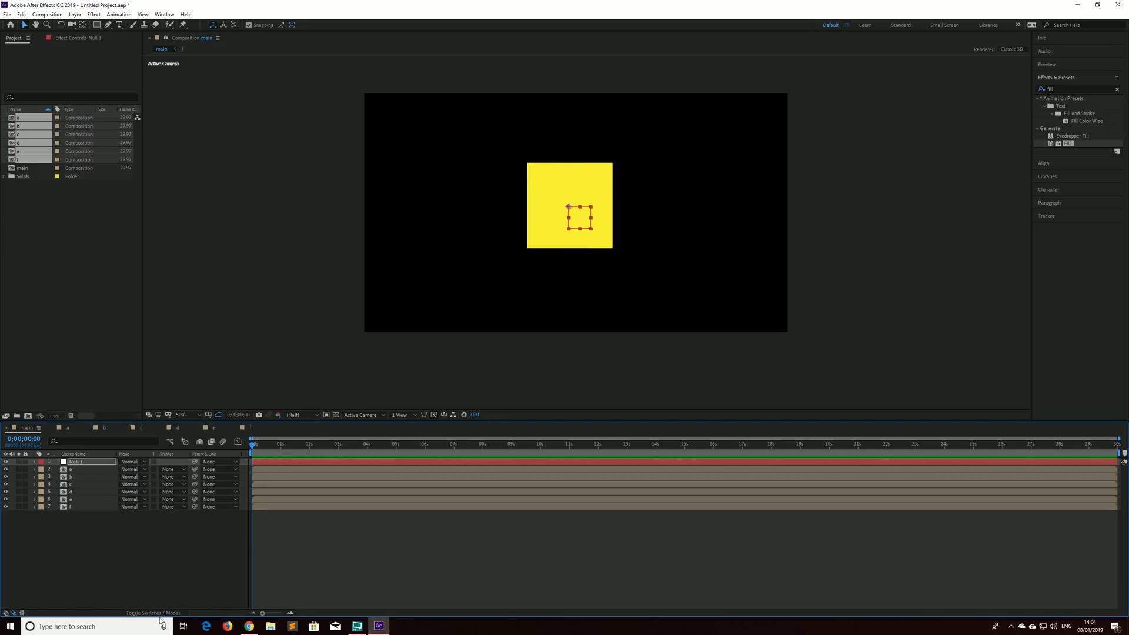
pyautogui.click(159, 612)
pyautogui.click(167, 461)
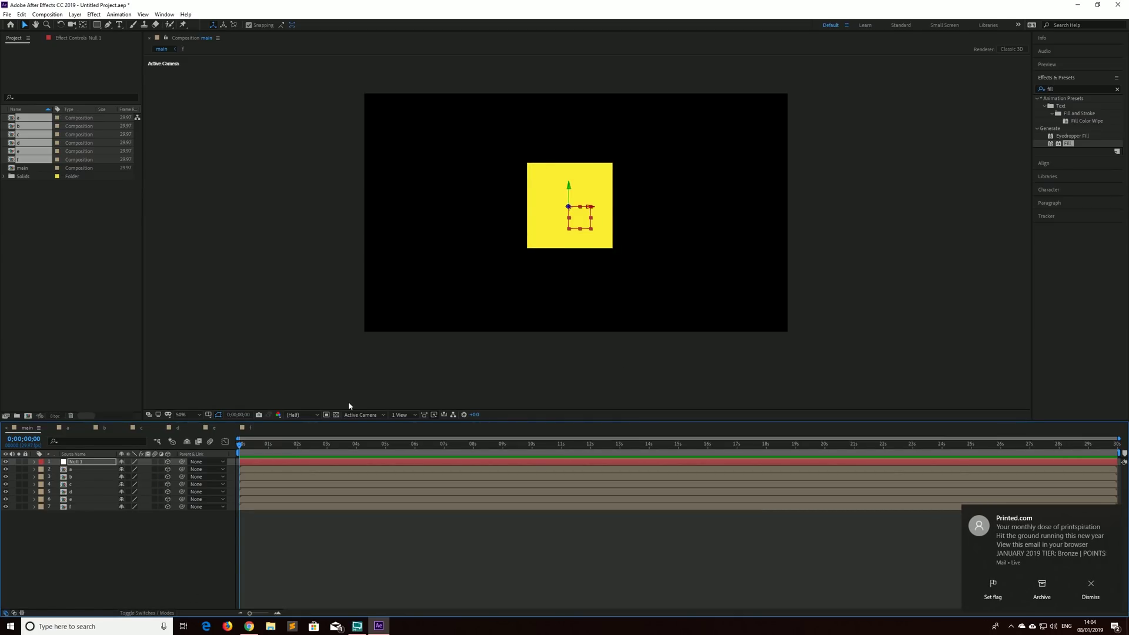
pyautogui.click(1114, 514)
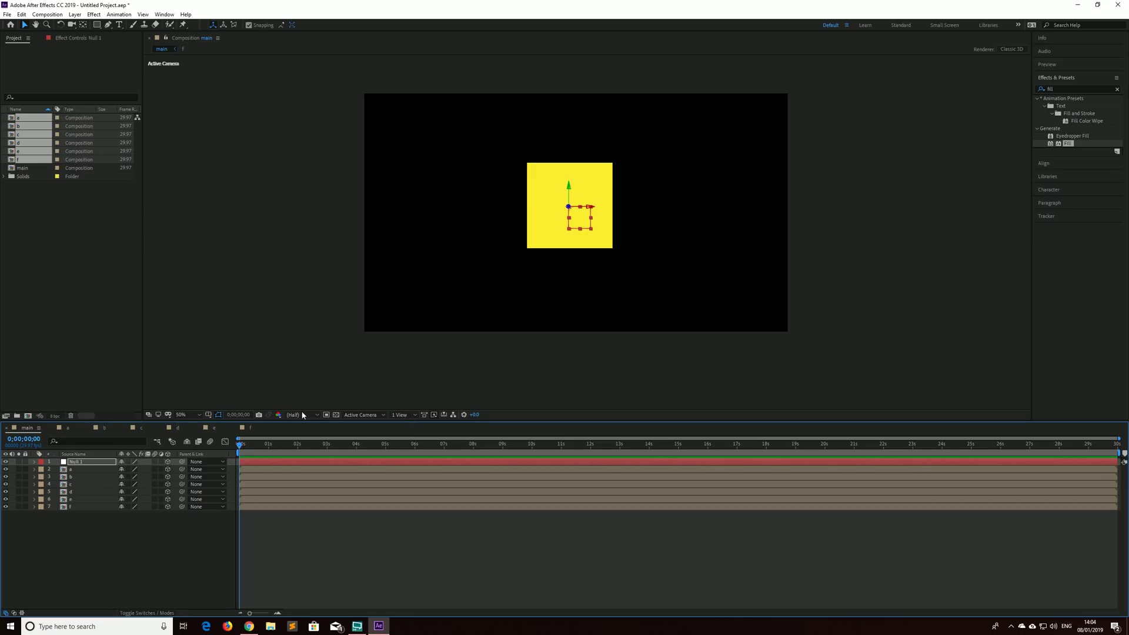
# Restore the two-view layout and drag Null 1 into the cube's centre in depth
pyautogui.click(405, 416)
pyautogui.click(410, 434)
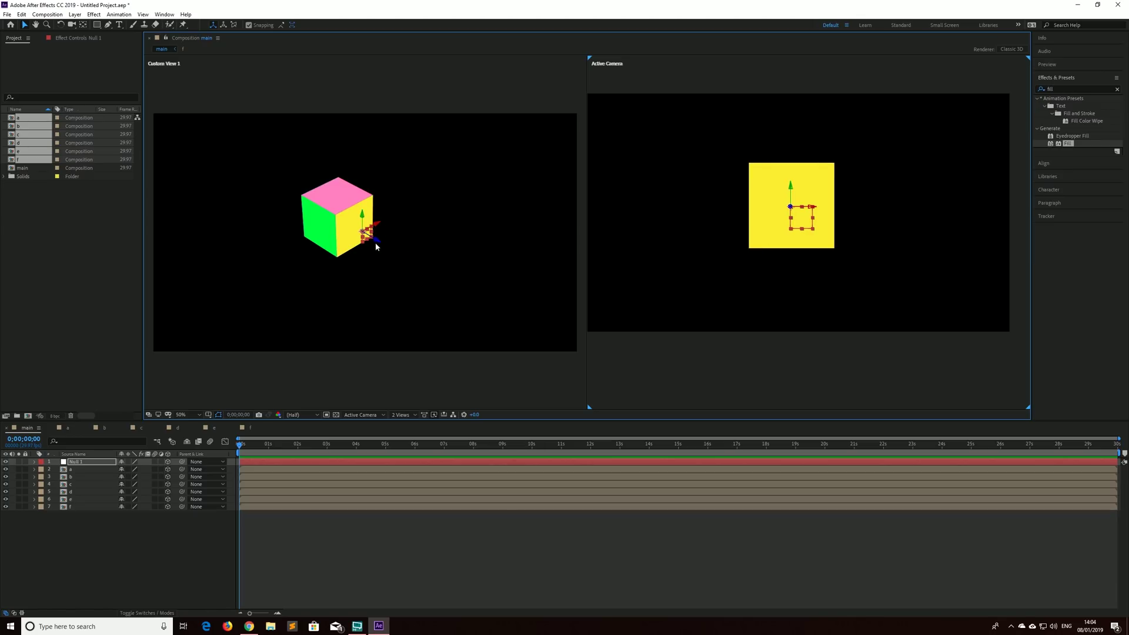
pyautogui.moveTo(377, 242); pyautogui.dragTo(312, 219)
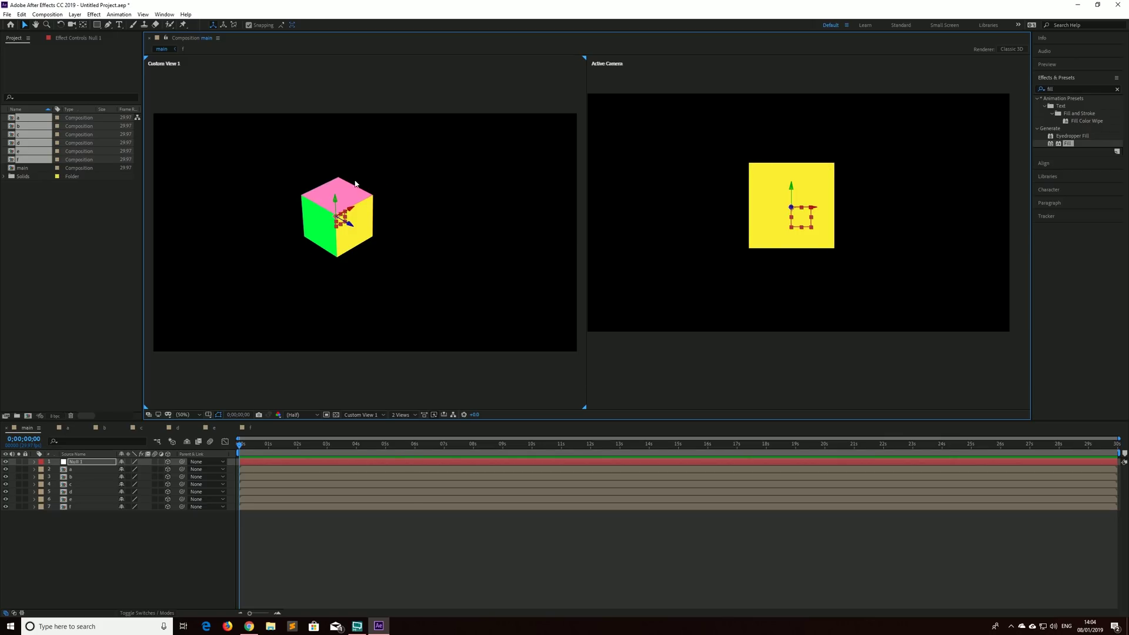
pyautogui.click(74, 14)
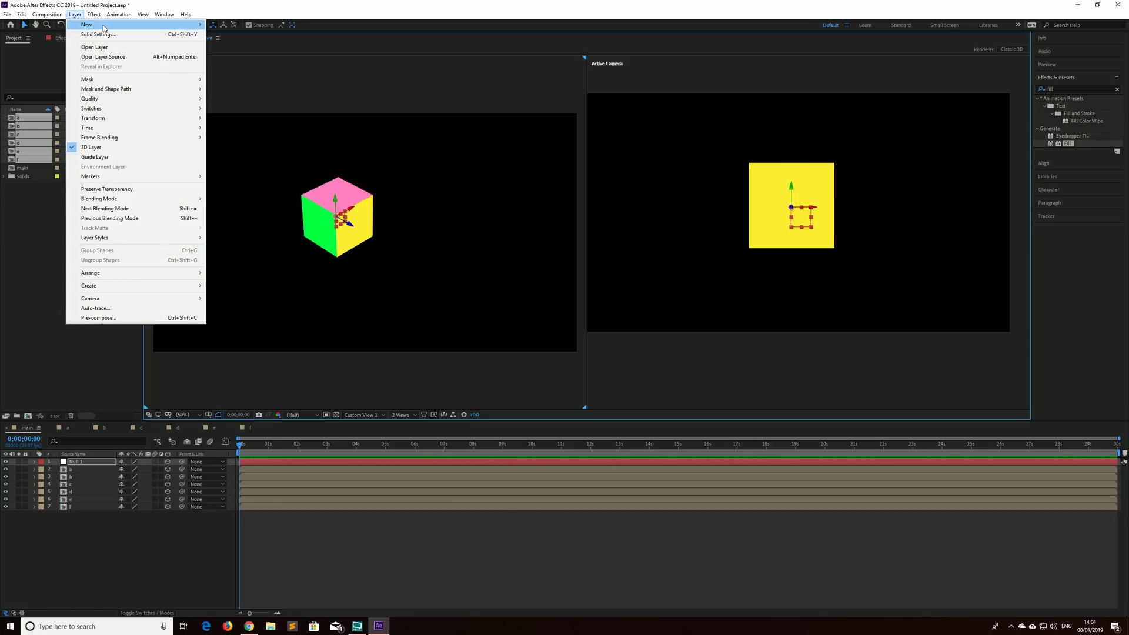
# Add a new camera, Camera 1, accepting the default 50mm settings
pyautogui.moveTo(106, 27)
pyautogui.click(242, 57)
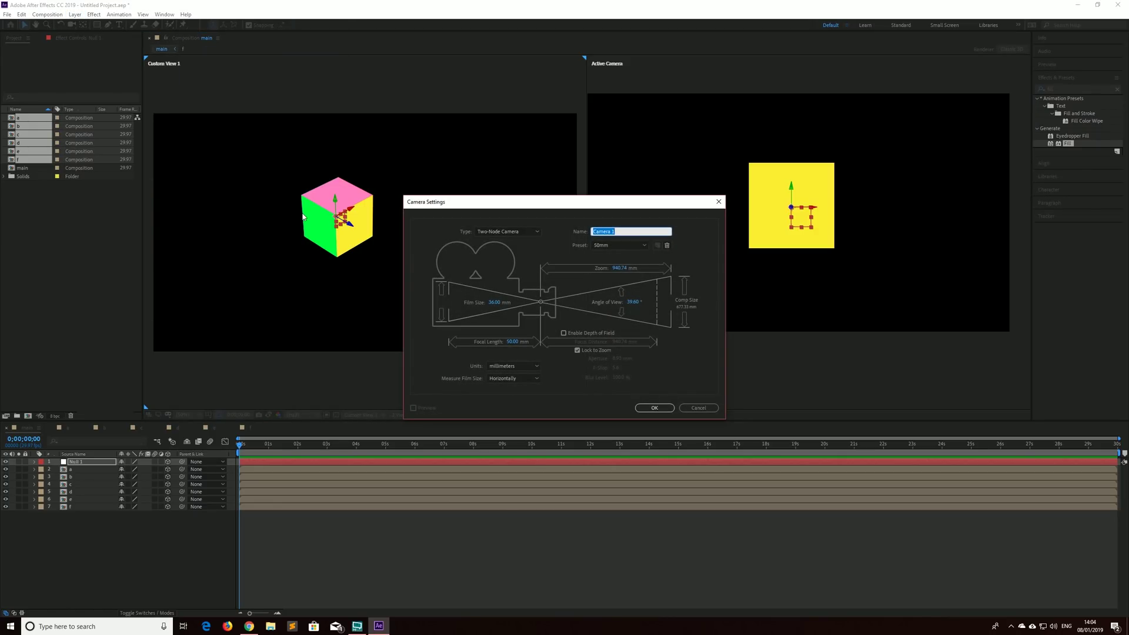
pyautogui.press('Return')
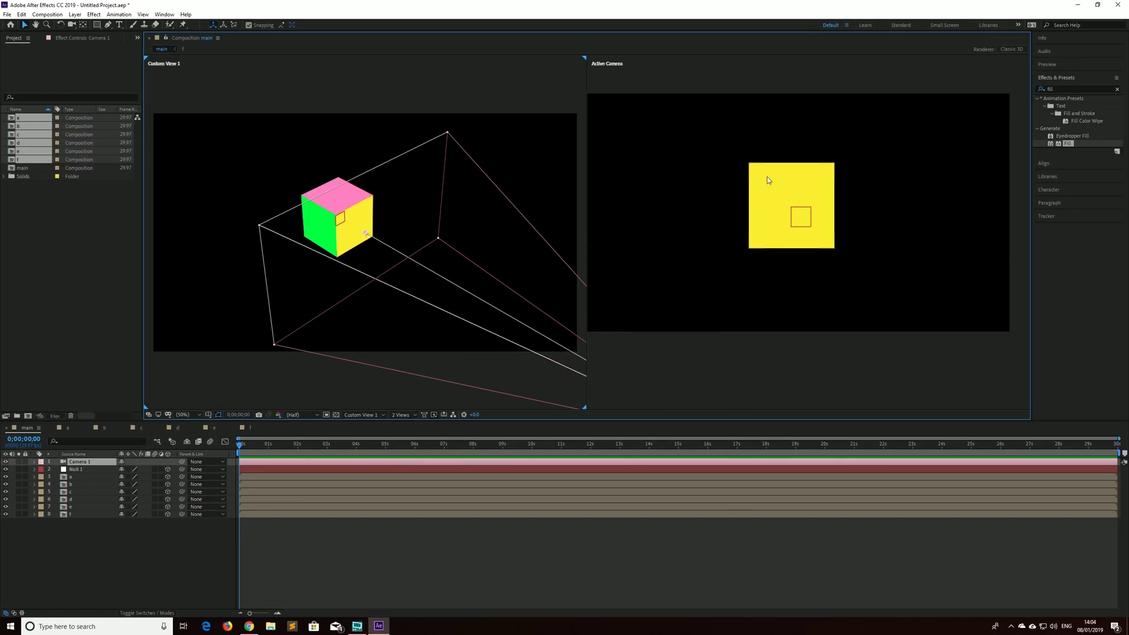
pyautogui.click(546, 142)
# Orbit the camera view to reveal the cube's pink top and red side
pyautogui.press('c')
pyautogui.press('c')
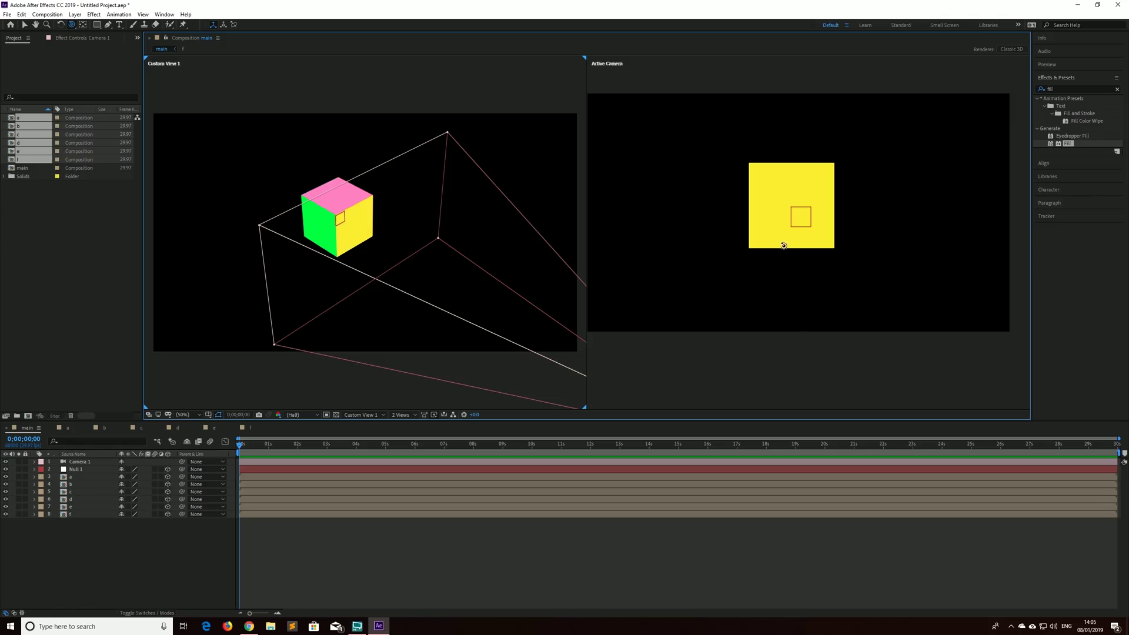
pyautogui.press('c')
pyautogui.moveTo(811, 253); pyautogui.dragTo(821, 285)
pyautogui.moveTo(837, 256); pyautogui.dragTo(809, 264)
pyautogui.press('v')
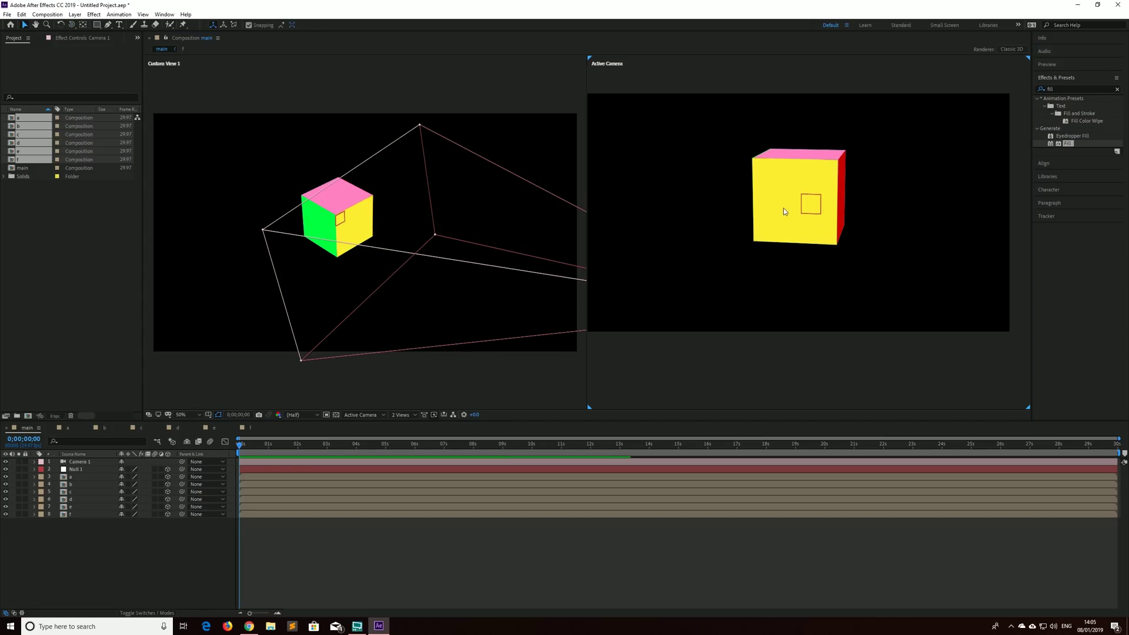
pyautogui.click(567, 469)
pyautogui.press('w')
pyautogui.moveTo(839, 217)
pyautogui.mouseDown()
pyautogui.moveTo(710, 215)
pyautogui.moveTo(638, 191)
pyautogui.moveTo(661, 164)
pyautogui.moveTo(876, 189)
pyautogui.moveTo(915, 212)
pyautogui.moveTo(829, 235)
pyautogui.mouseUp()
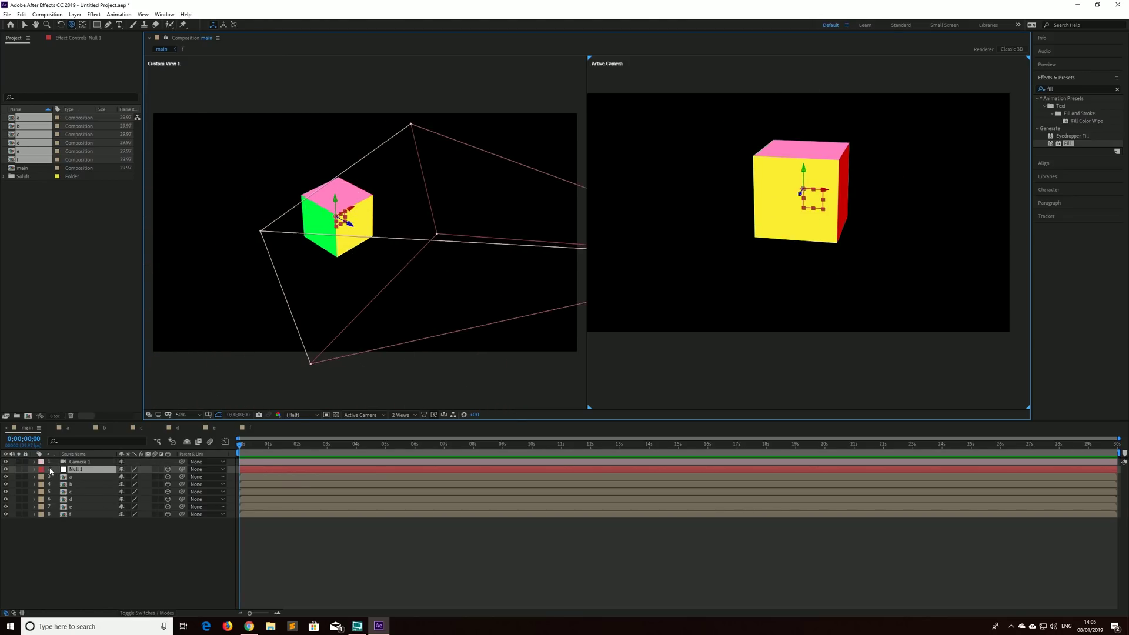
# Reset Camera 1's transform to a front view and parent faces a–f to Null 1
pyautogui.click(34, 462)
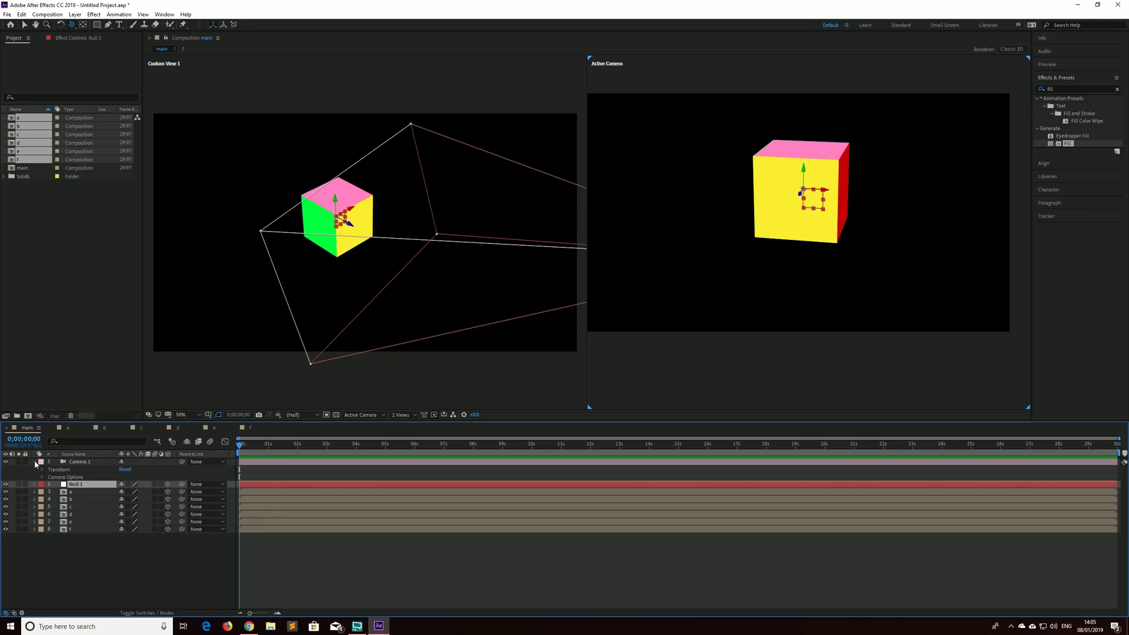
pyautogui.click(124, 471)
pyautogui.click(25, 24)
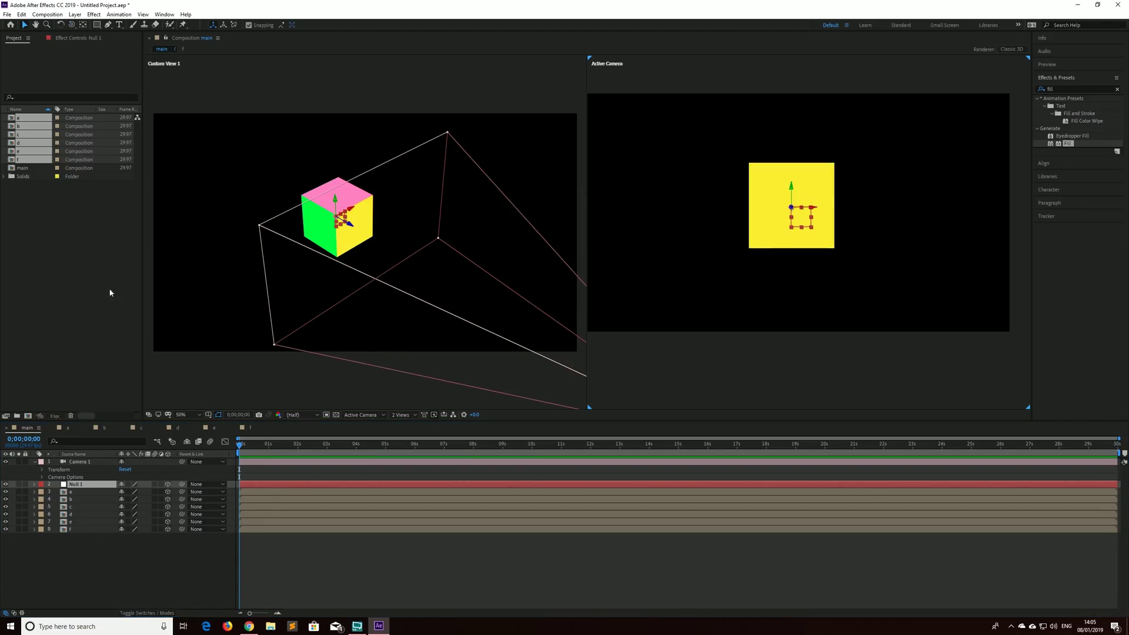
pyautogui.moveTo(75, 579); pyautogui.dragTo(130, 499)
pyautogui.click(81, 485)
# Set Null 1's Orientation Y to 90° and start X and Y Rotation keyframes
pyautogui.press('r')
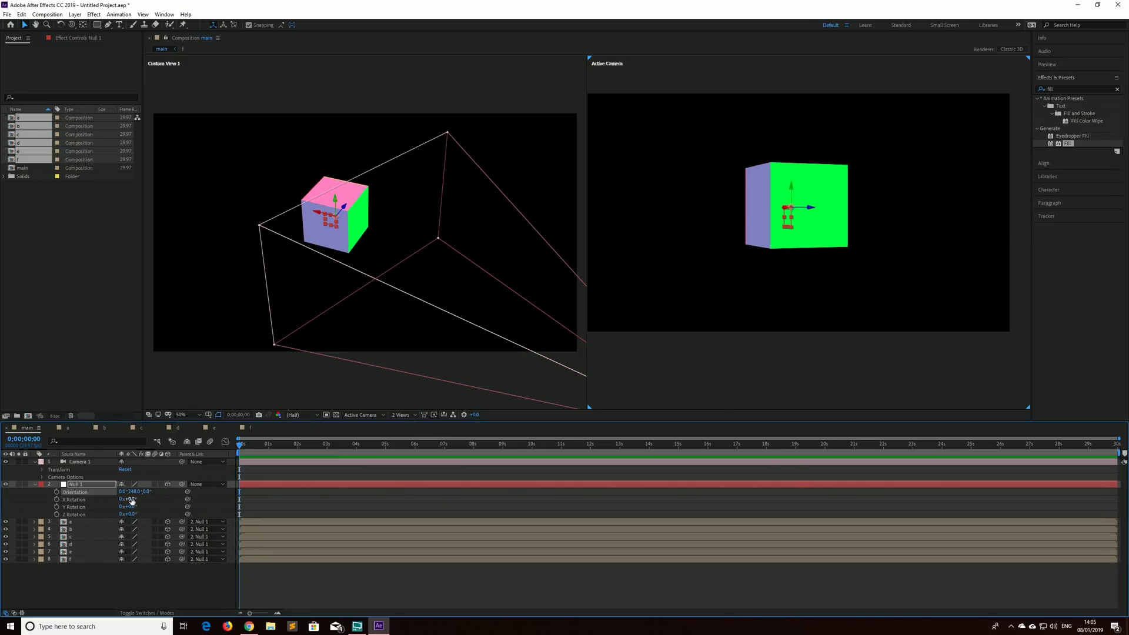
pyautogui.press('p')
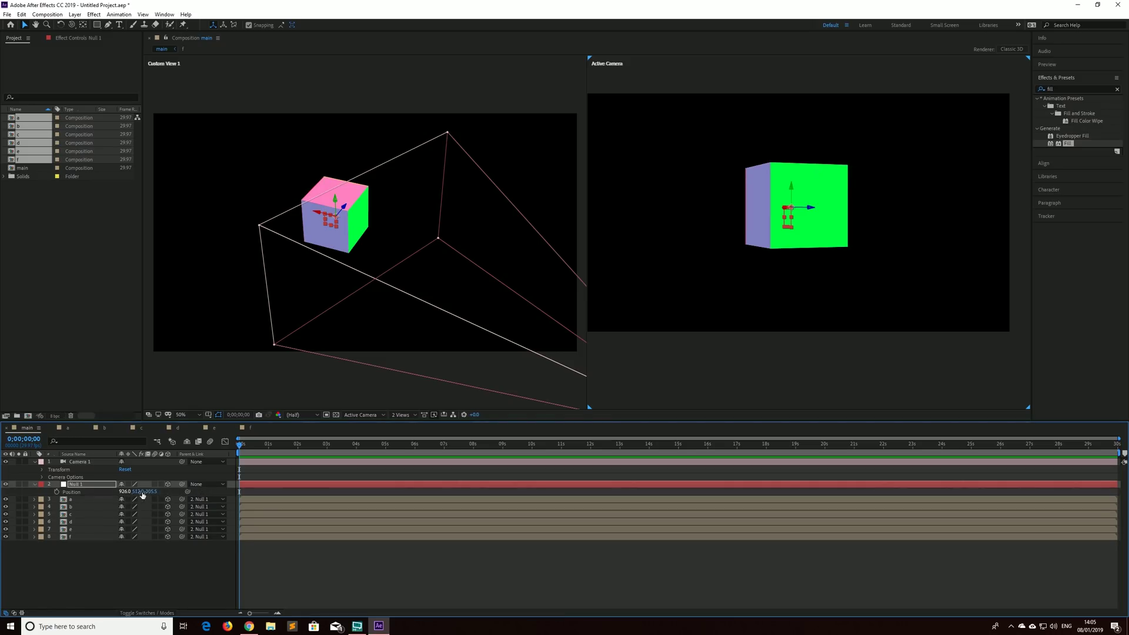
pyautogui.moveTo(134, 492); pyautogui.dragTo(242, 483)
pyautogui.moveTo(123, 492); pyautogui.dragTo(35, 495)
pyautogui.hotkey('ctrl', 'z')
pyautogui.hotkey('ctrl', 'z')
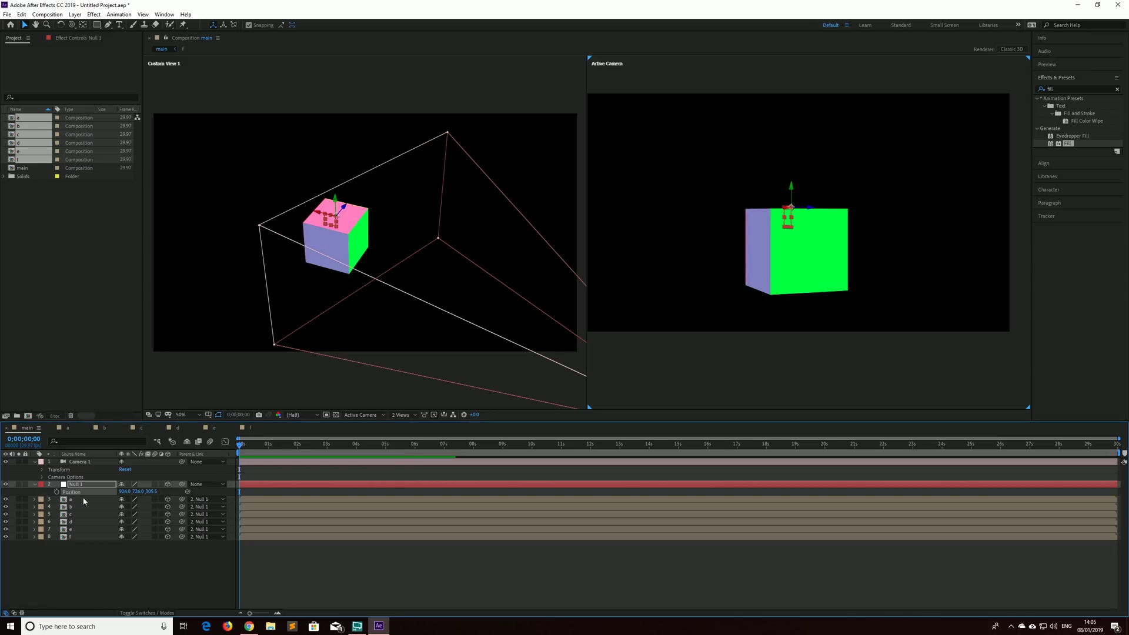
pyautogui.press('r')
pyautogui.click(135, 492)
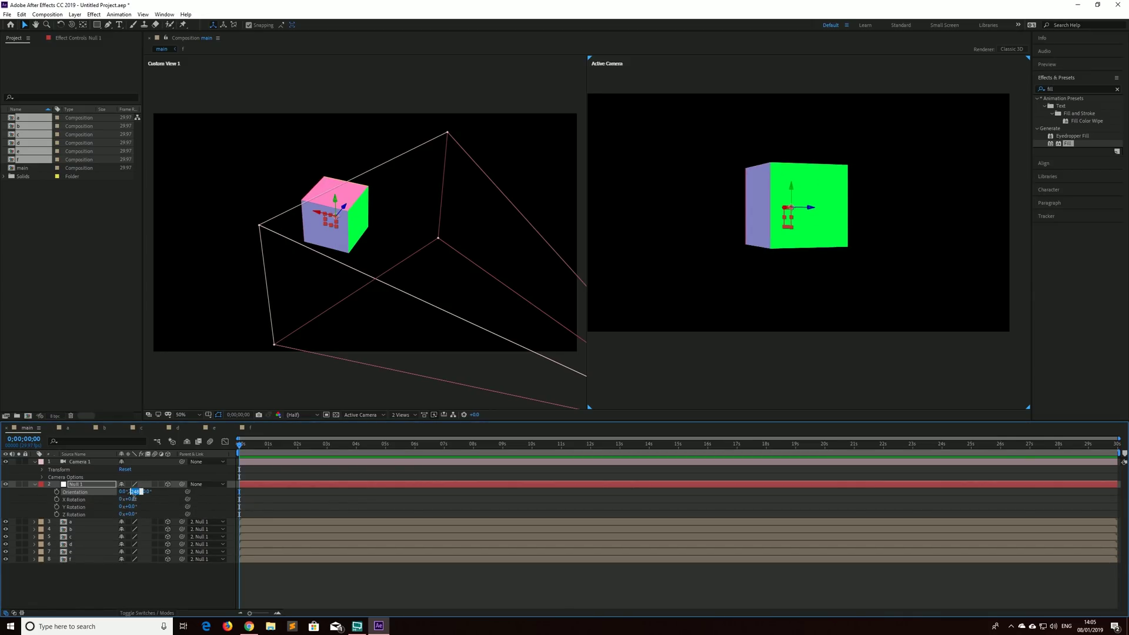
pyautogui.write('90')
pyautogui.press('Return')
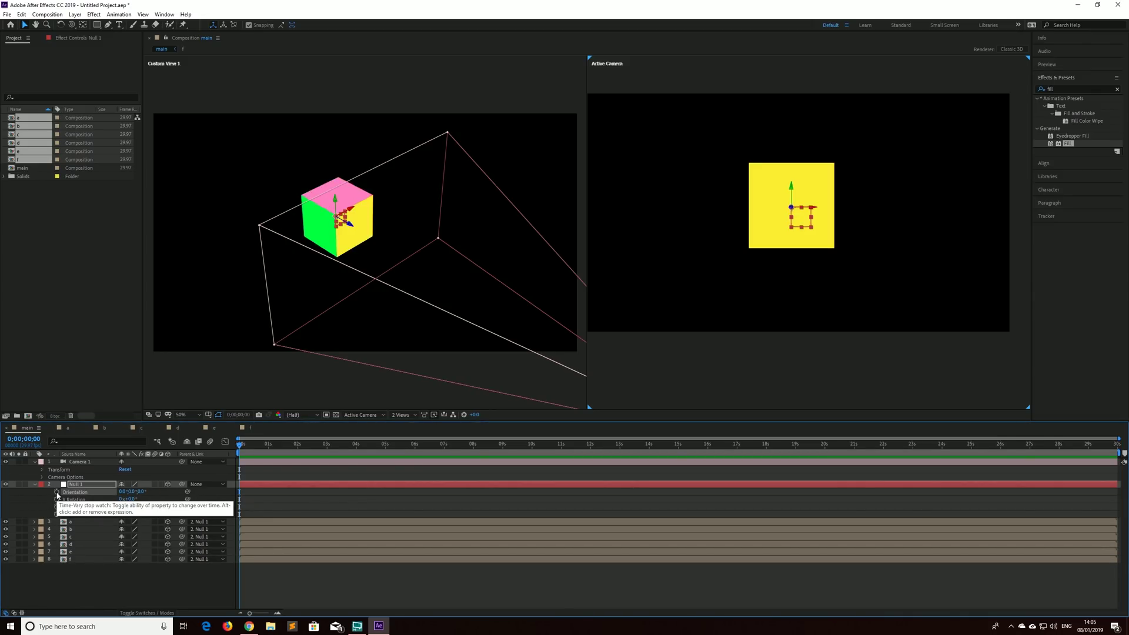
pyautogui.click(57, 499)
pyautogui.click(57, 506)
# Keyframe Z Rotation, then at 3 seconds set Null 1 to 139° Y and 82° X Rotation
pyautogui.click(56, 514)
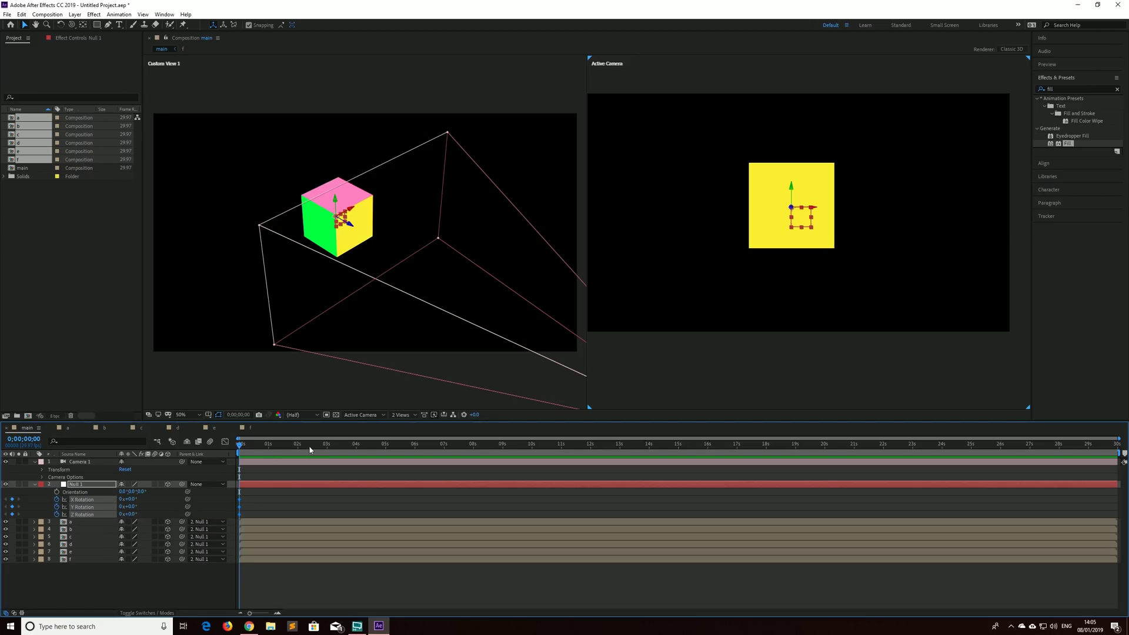
pyautogui.click(327, 452)
pyautogui.moveTo(133, 507); pyautogui.dragTo(268, 501)
pyautogui.moveTo(327, 451); pyautogui.dragTo(25, 498)
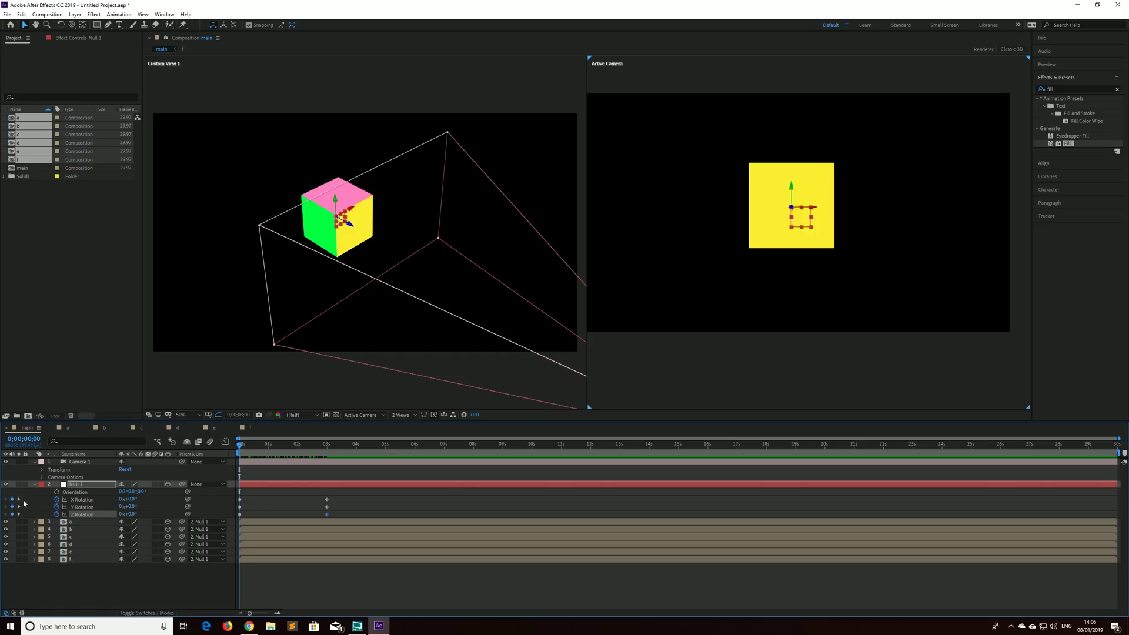
pyautogui.click(19, 499)
# Show Position for all six face layers and place the playhead at 3 seconds
pyautogui.moveTo(94, 576); pyautogui.dragTo(68, 527)
pyautogui.press('p')
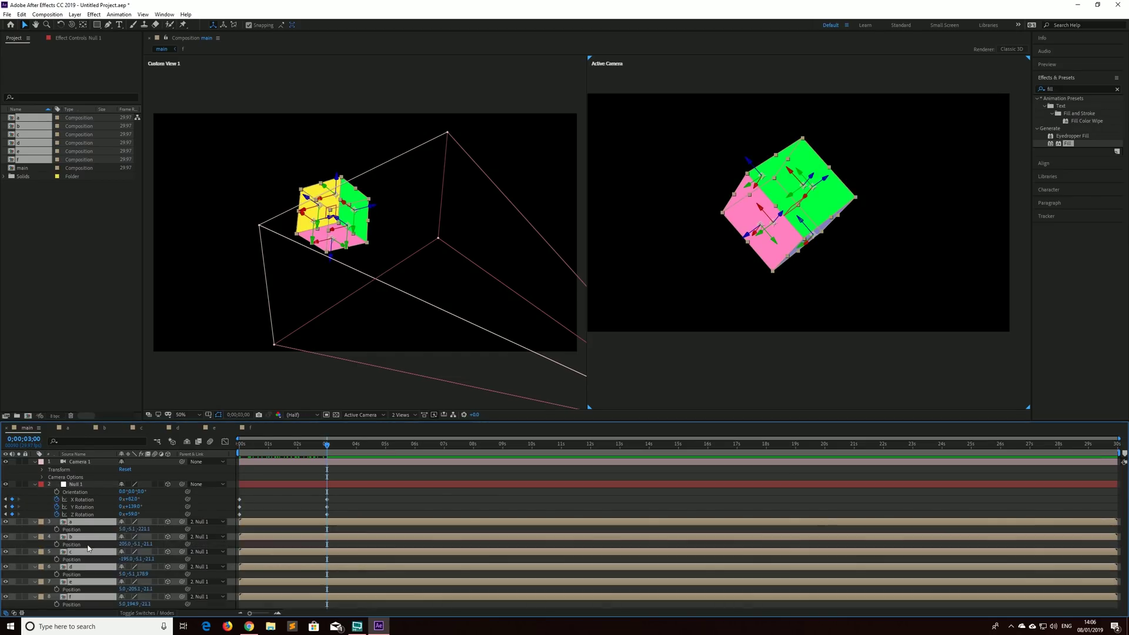
pyautogui.click(237, 450)
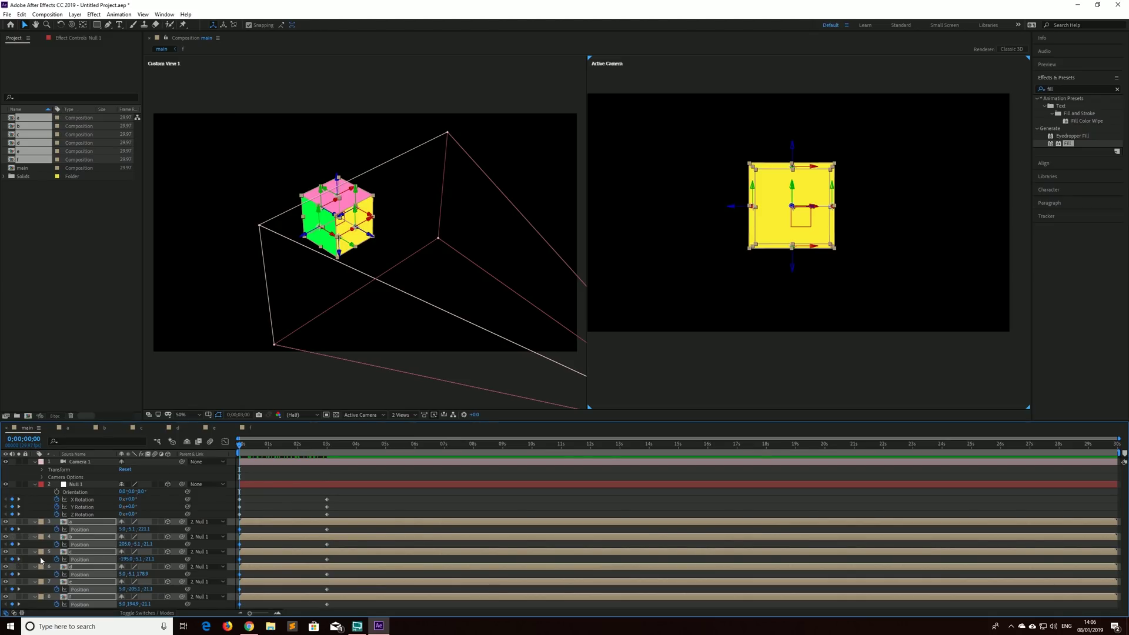
pyautogui.click(19, 559)
# At 3 seconds, move faces a, b, f and d outward from the cube
pyautogui.moveTo(143, 528); pyautogui.dragTo(65, 525)
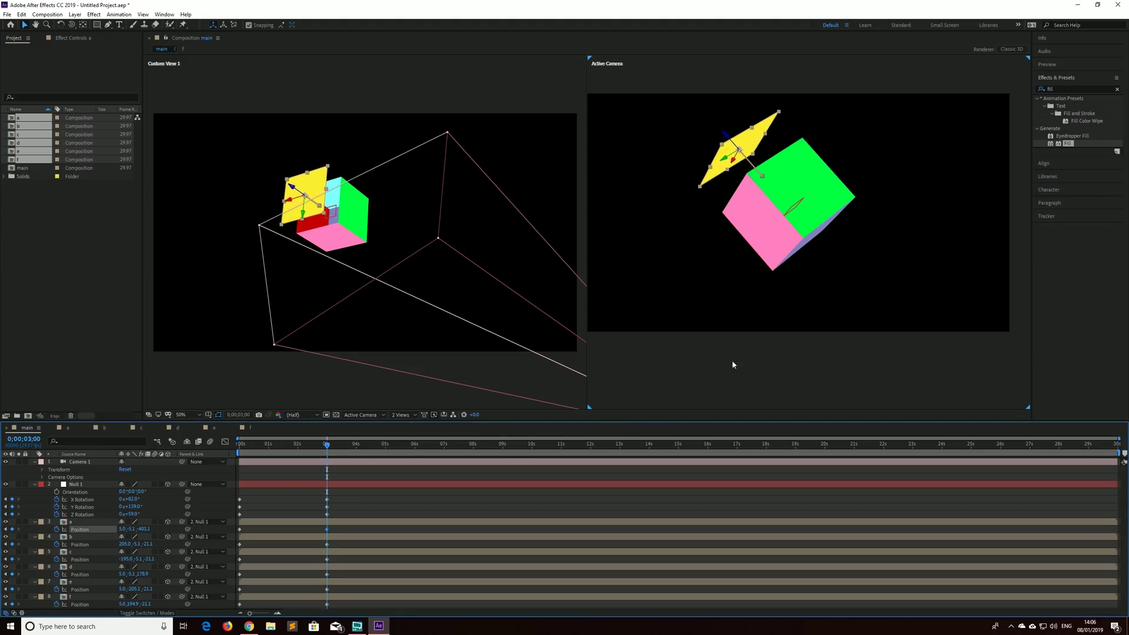
pyautogui.click(806, 244)
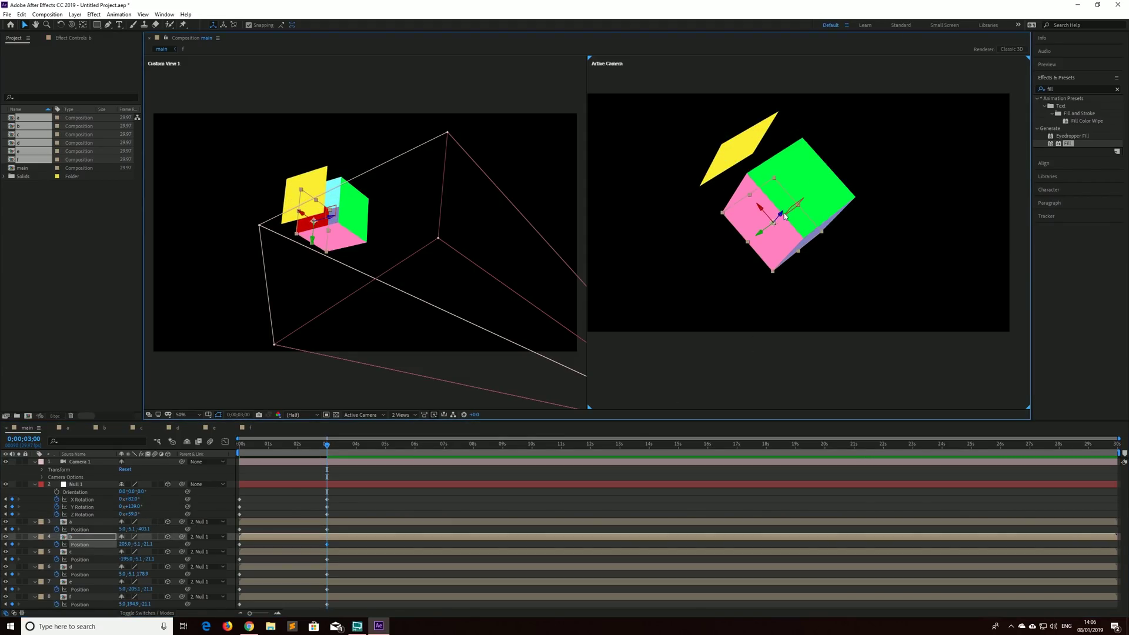
pyautogui.moveTo(782, 218); pyautogui.dragTo(754, 263)
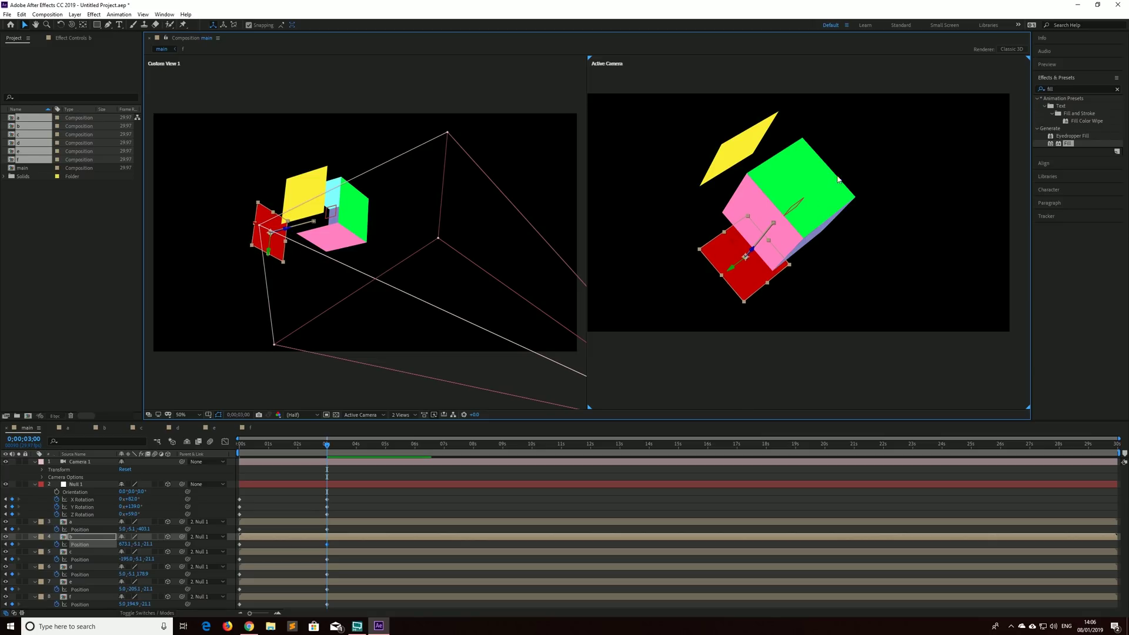
pyautogui.click(789, 193)
pyautogui.moveTo(807, 200); pyautogui.dragTo(897, 137)
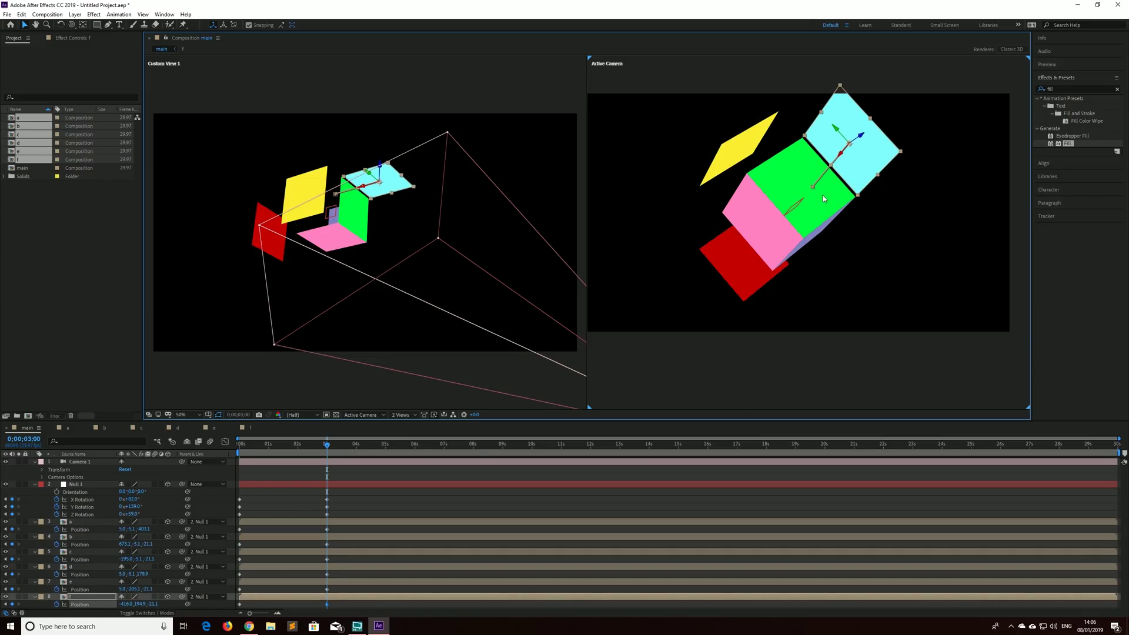
pyautogui.hotkey('ctrl', 'z')
pyautogui.moveTo(823, 189); pyautogui.dragTo(849, 142)
pyautogui.moveTo(819, 232); pyautogui.dragTo(728, 247)
pyautogui.moveTo(327, 444); pyautogui.dragTo(232, 457)
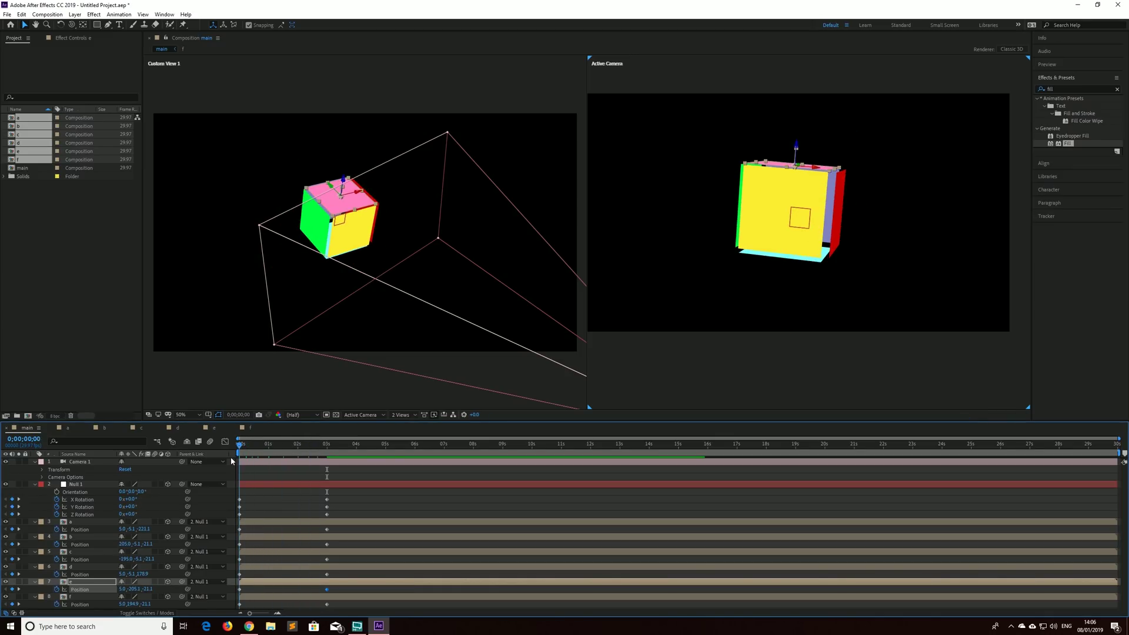
# Play the animation preview and stop it at 0;00;04;12 with the faces scattered
pyautogui.press('space')
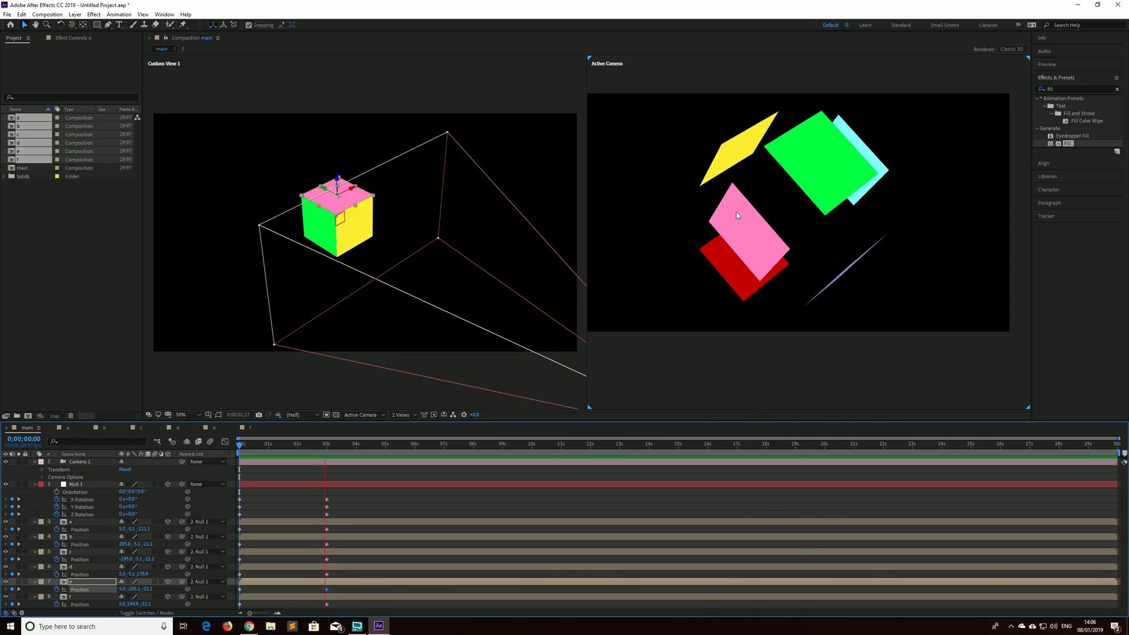
pyautogui.press('space')
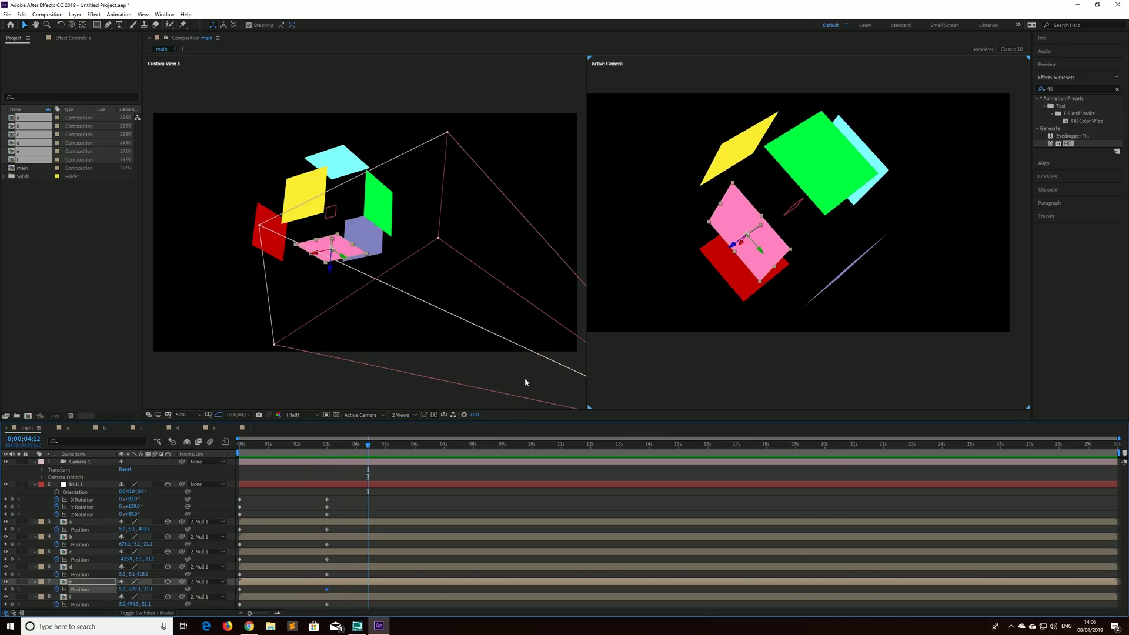